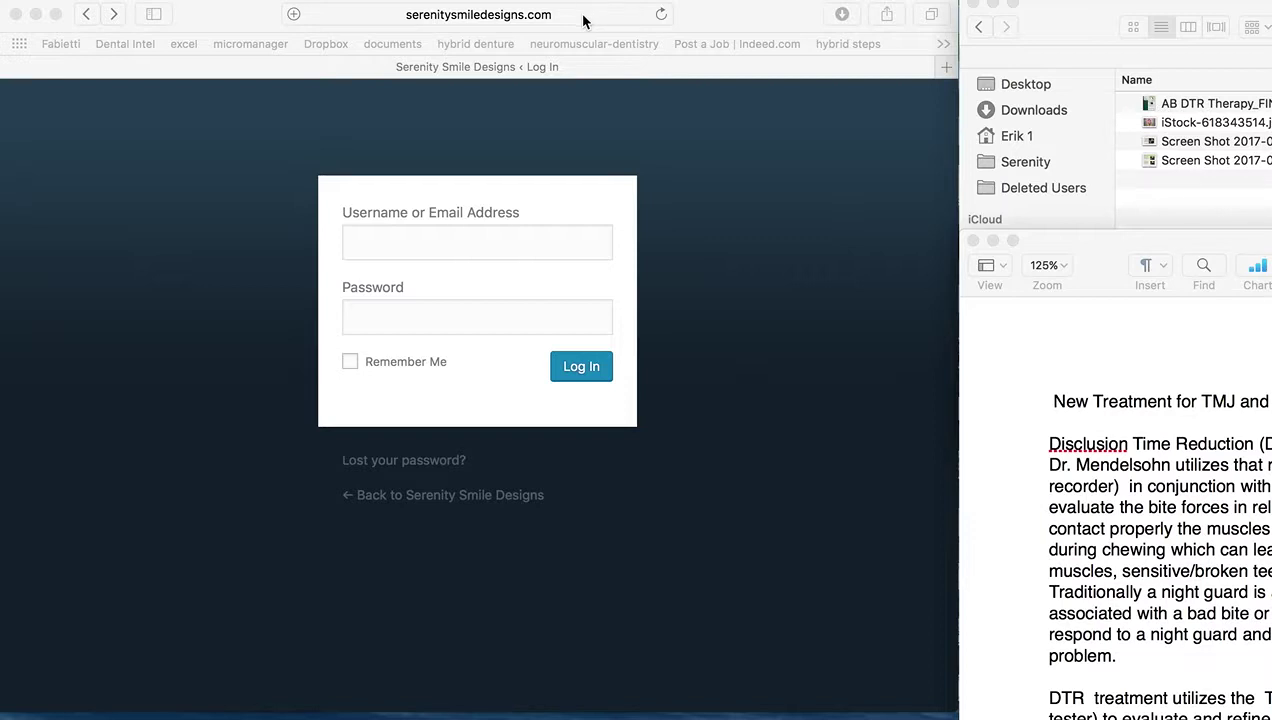
# Sign in to the Serenity Smile Designs site with the saved login credentials
pyautogui.click(532, 238)
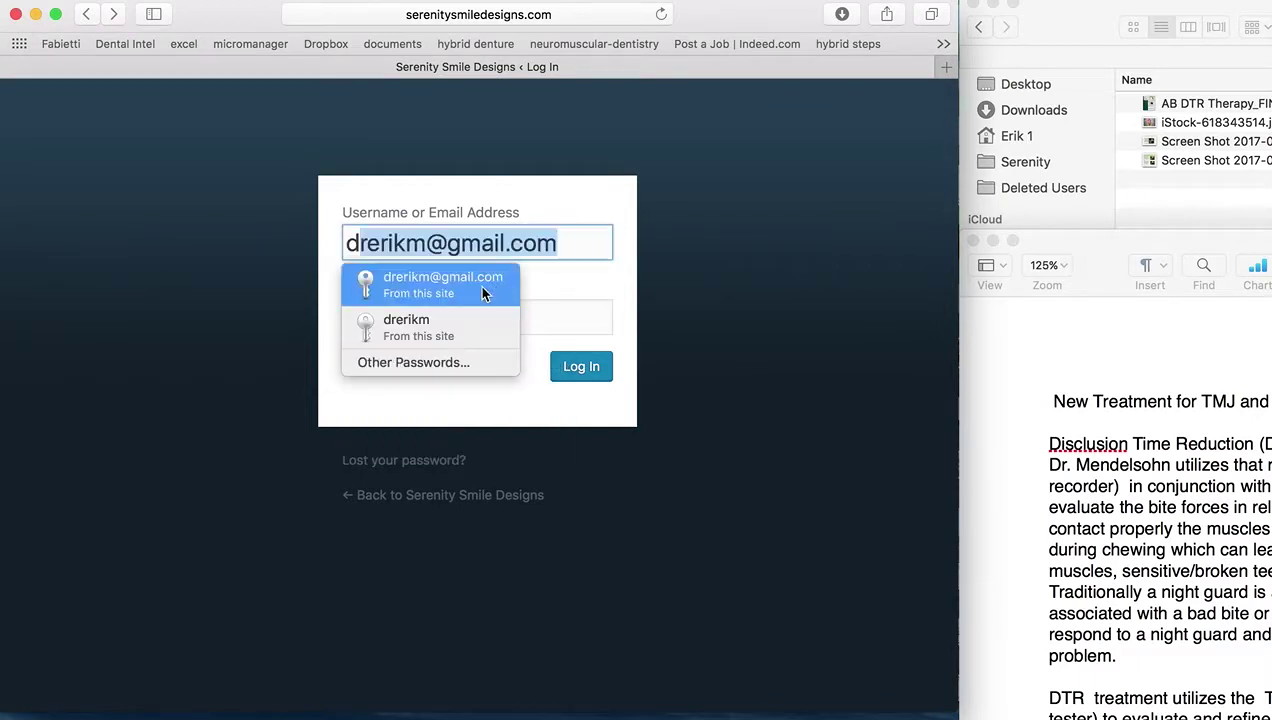
pyautogui.click(479, 284)
pyautogui.click(585, 380)
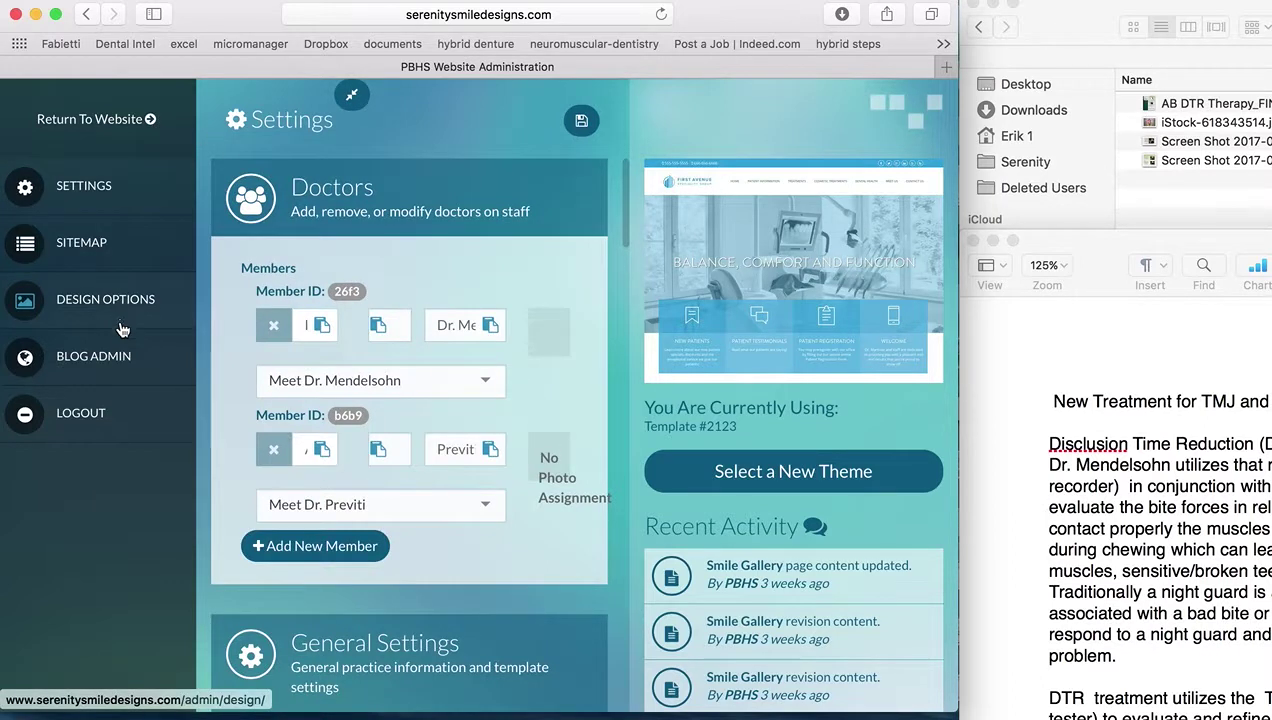
# Go to BLOG ADMIN for the blog Dashboard and look over the Posts, Media and Links menus
pyautogui.click(108, 364)
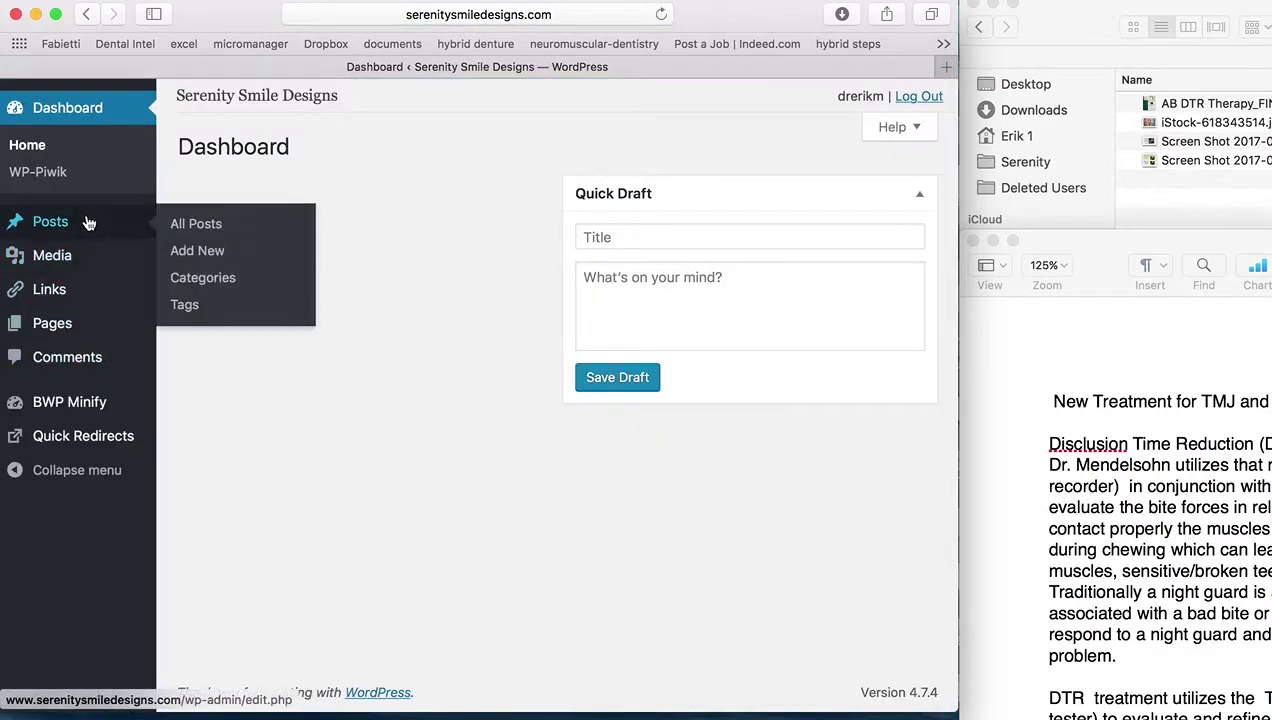
pyautogui.moveTo(82, 409)
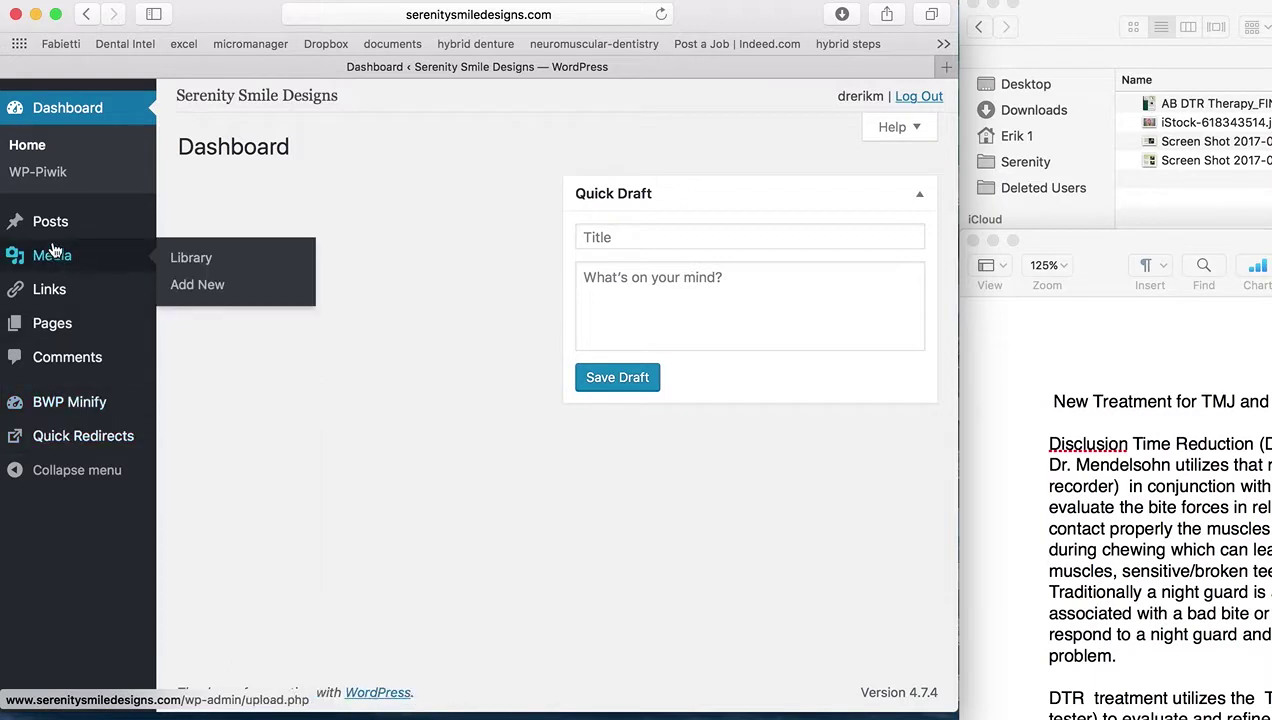
pyautogui.moveTo(54, 229)
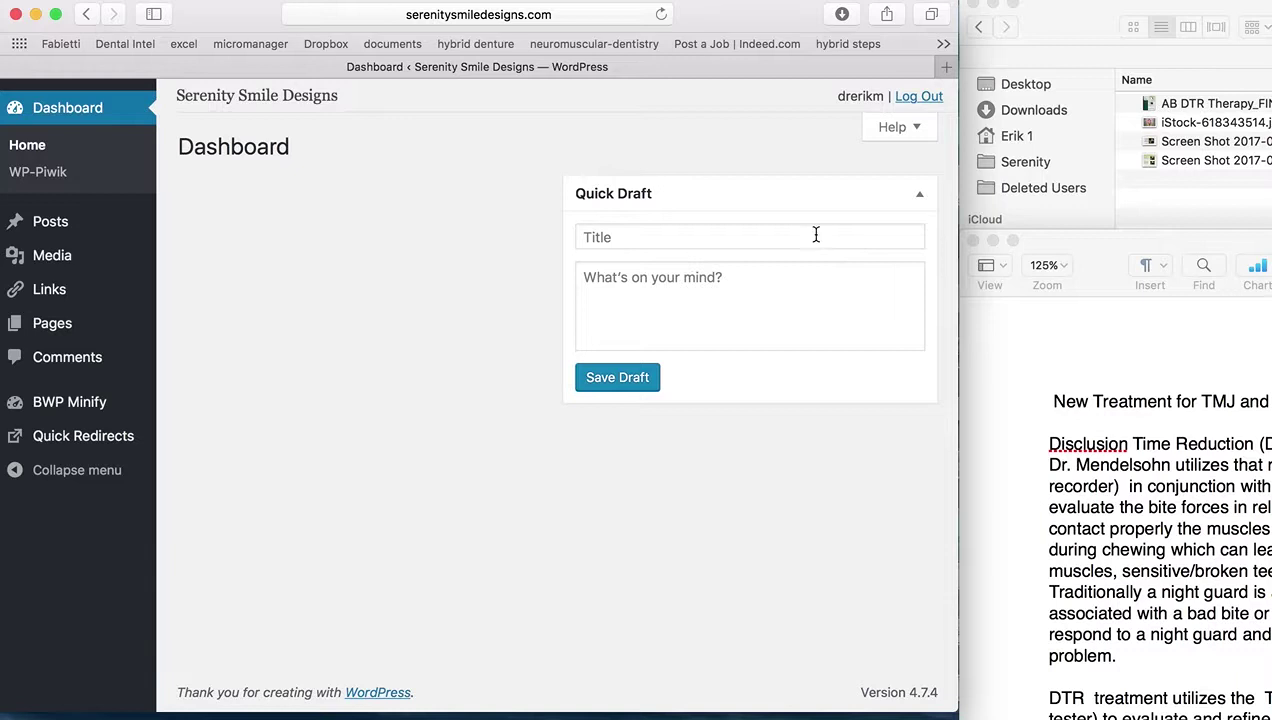
pyautogui.moveTo(56, 262)
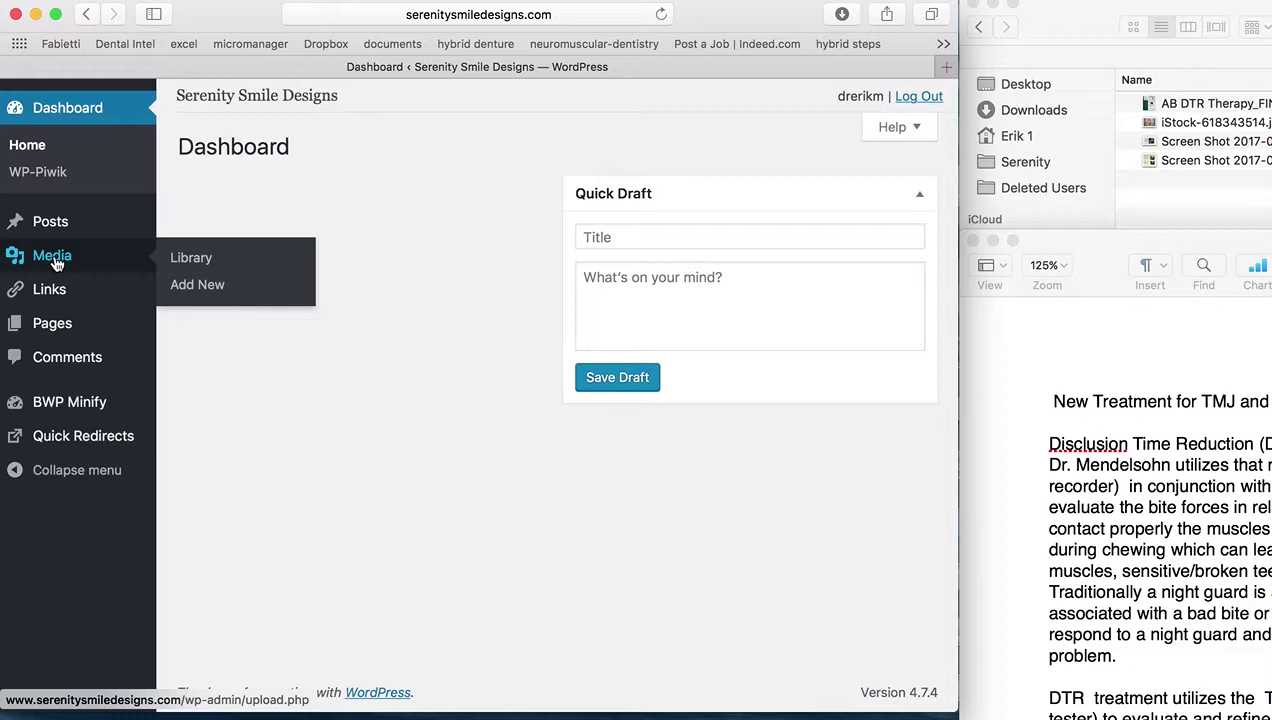
pyautogui.moveTo(56, 297)
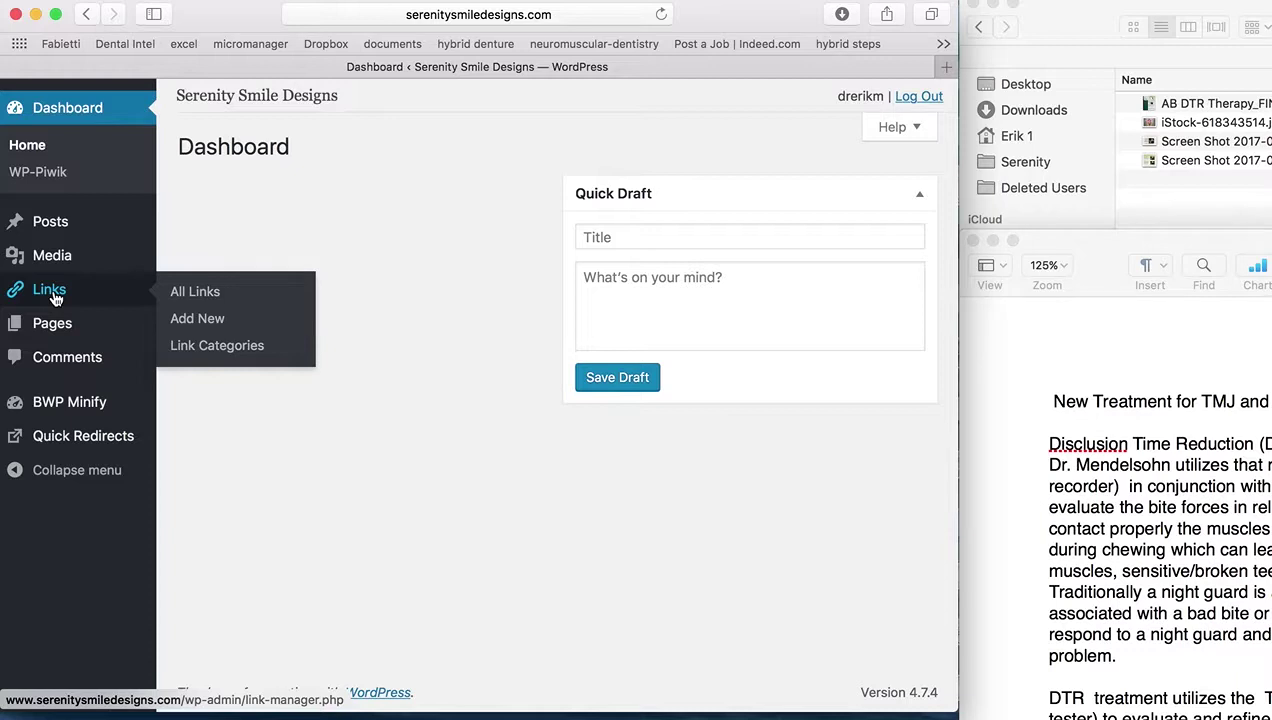
pyautogui.moveTo(57, 331)
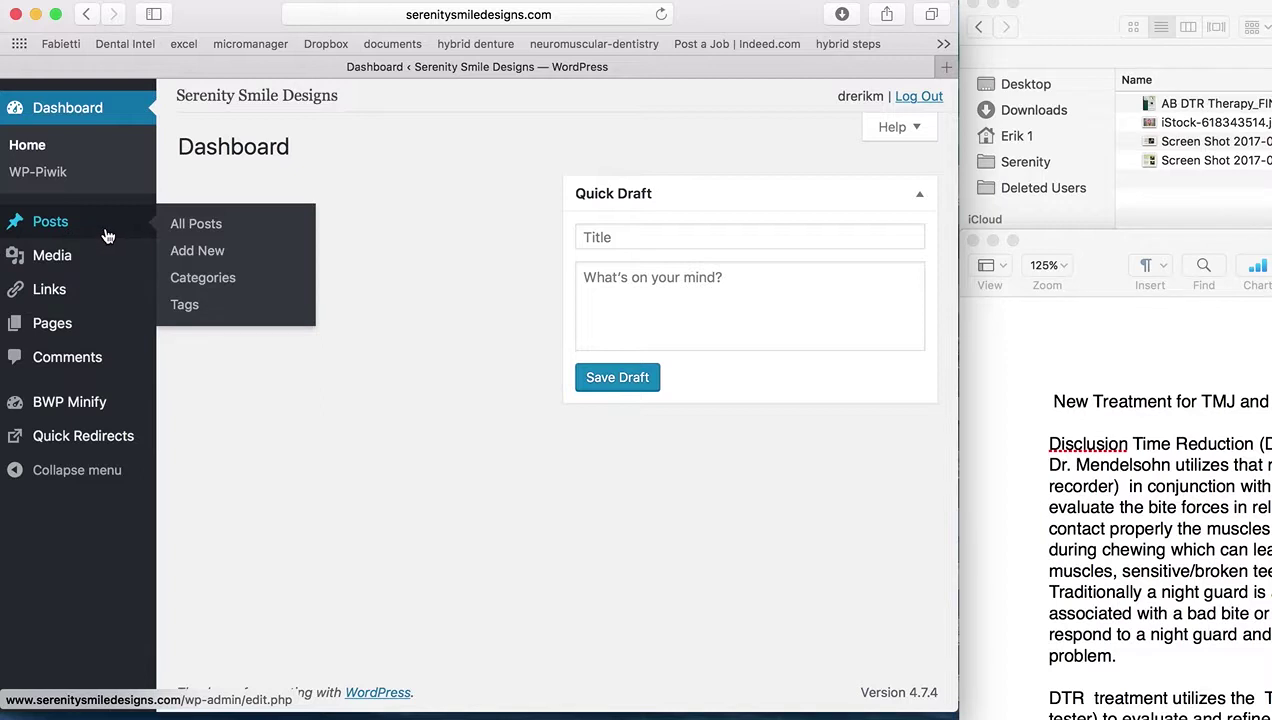
# Start a new post and copy the title line from the Pages document
pyautogui.click(213, 260)
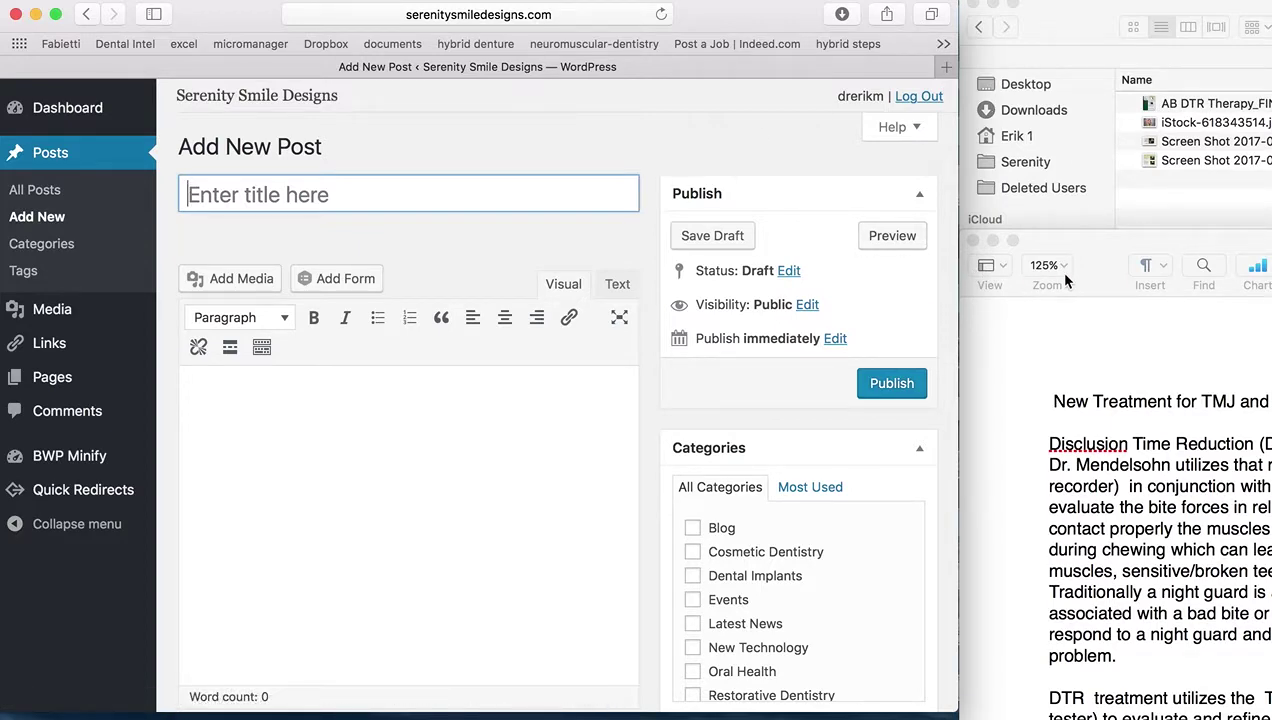
pyautogui.click(1089, 251)
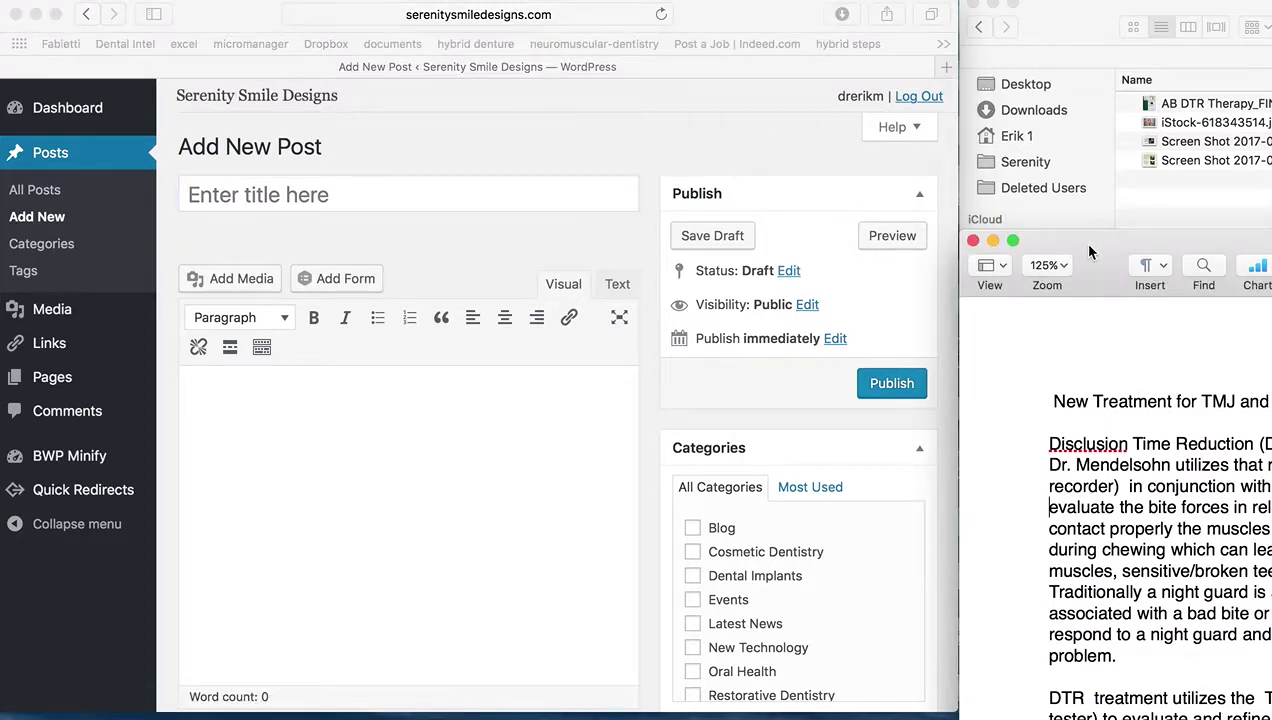
pyautogui.moveTo(1066, 245); pyautogui.dragTo(730, 192)
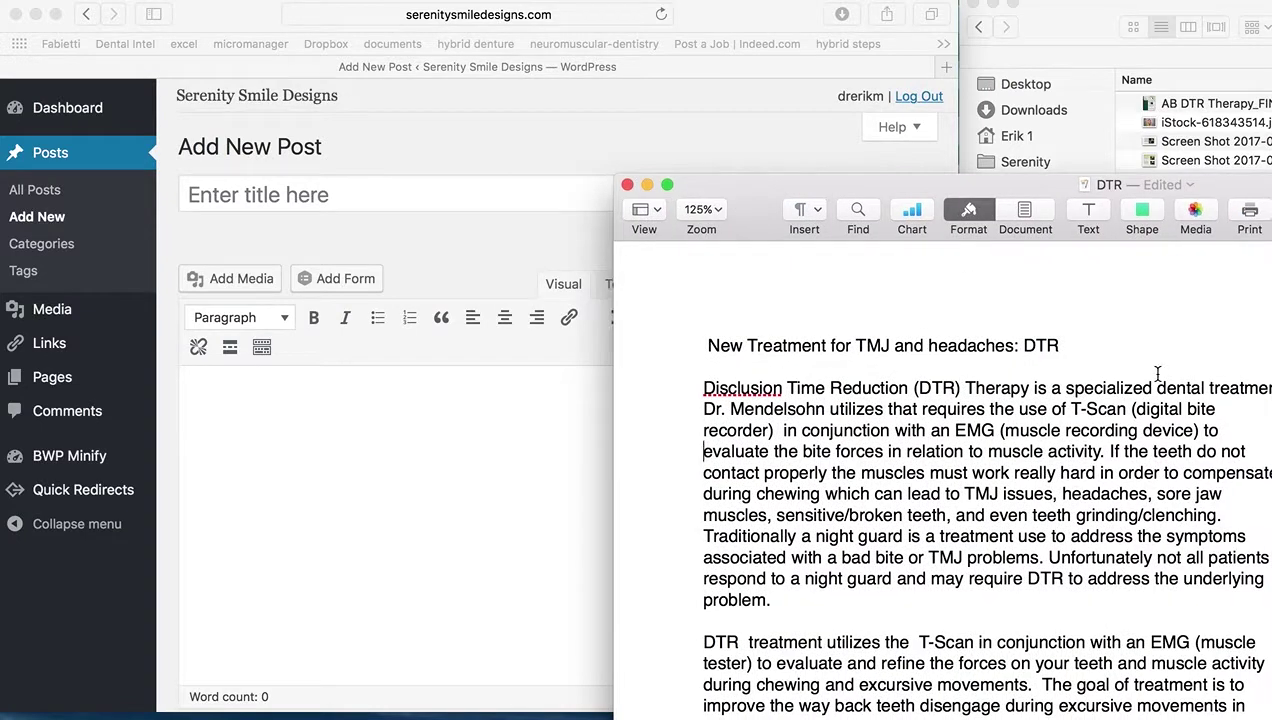
pyautogui.moveTo(1062, 345); pyautogui.dragTo(701, 346)
pyautogui.rightClick(752, 345)
pyautogui.click(795, 408)
# Paste 'New Treatment for TMJ and headaches: DTR' into the post title field
pyautogui.click(350, 188)
pyautogui.click(352, 195)
pyautogui.rightClick(352, 195)
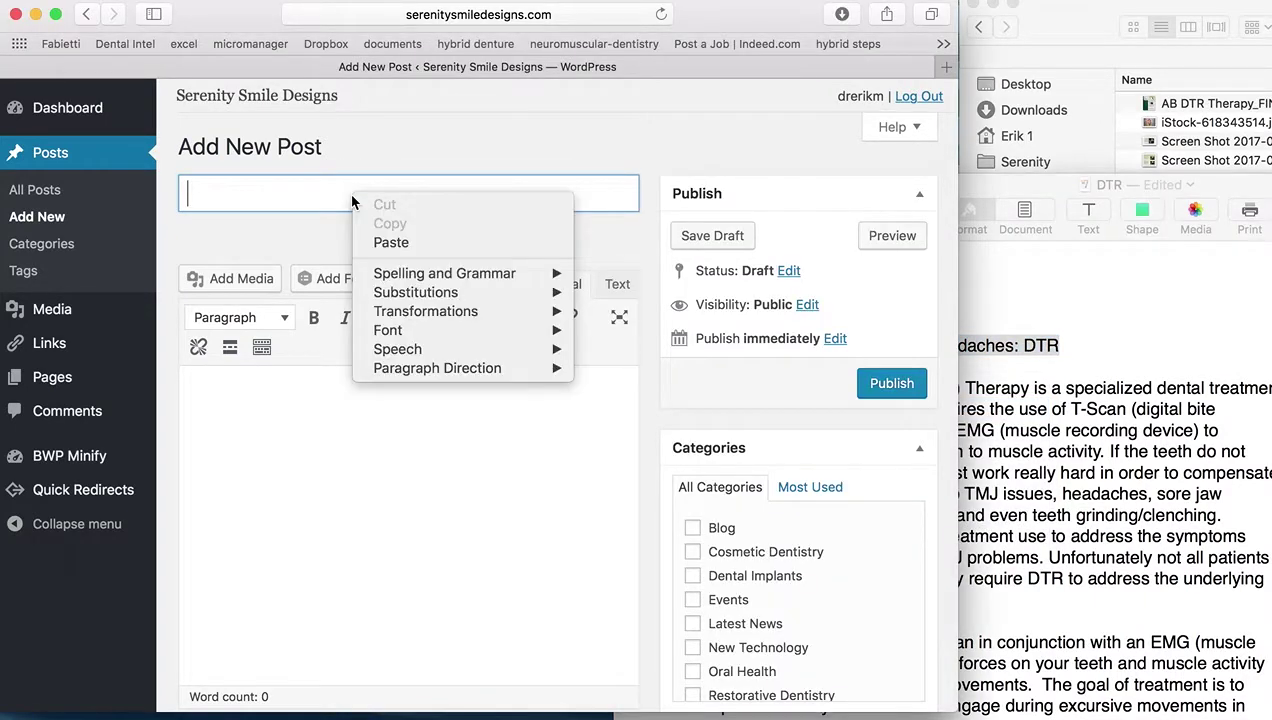
pyautogui.click(380, 239)
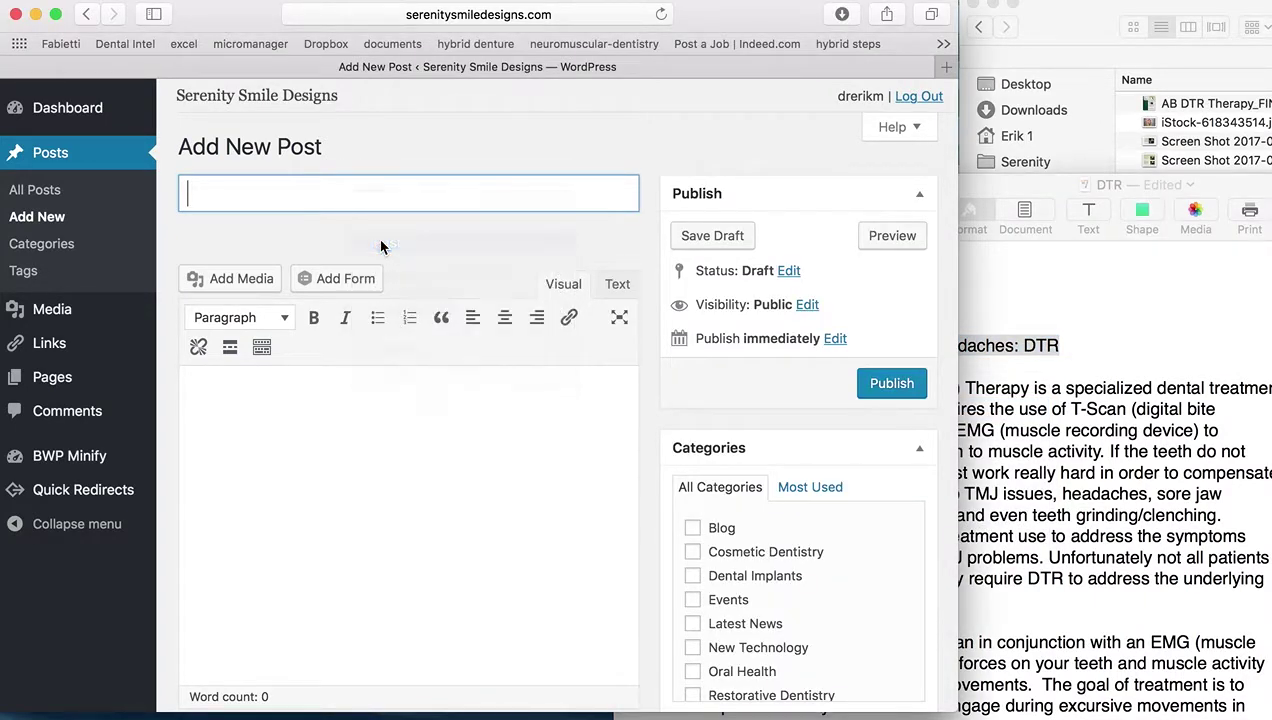
# Select the Pages article from 'Disclusion' through the last bullet and drop it into the post body
pyautogui.click(1040, 190)
pyautogui.moveTo(703, 390); pyautogui.dragTo(1053, 713)
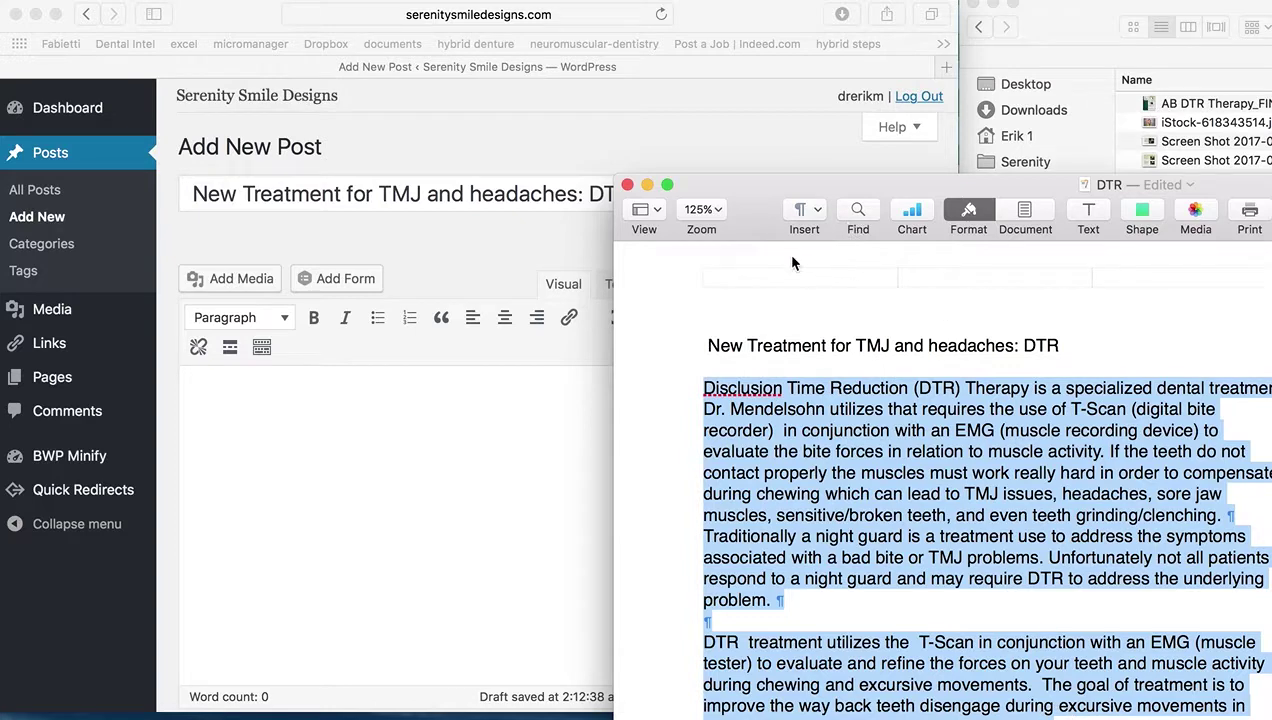
pyautogui.moveTo(753, 213); pyautogui.dragTo(697, 1)
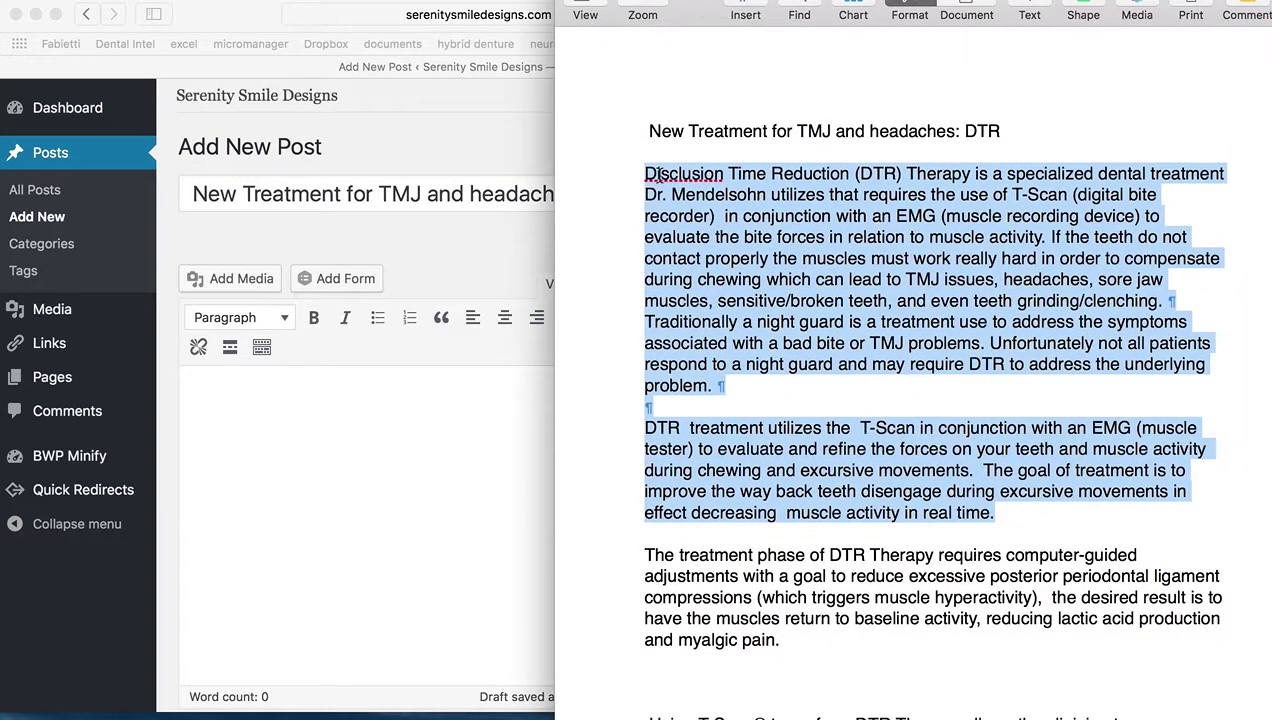
pyautogui.moveTo(645, 172); pyautogui.dragTo(1110, 715)
pyautogui.moveTo(722, 6); pyautogui.dragTo(654, 0)
pyautogui.scroll(-5, 882, 511)
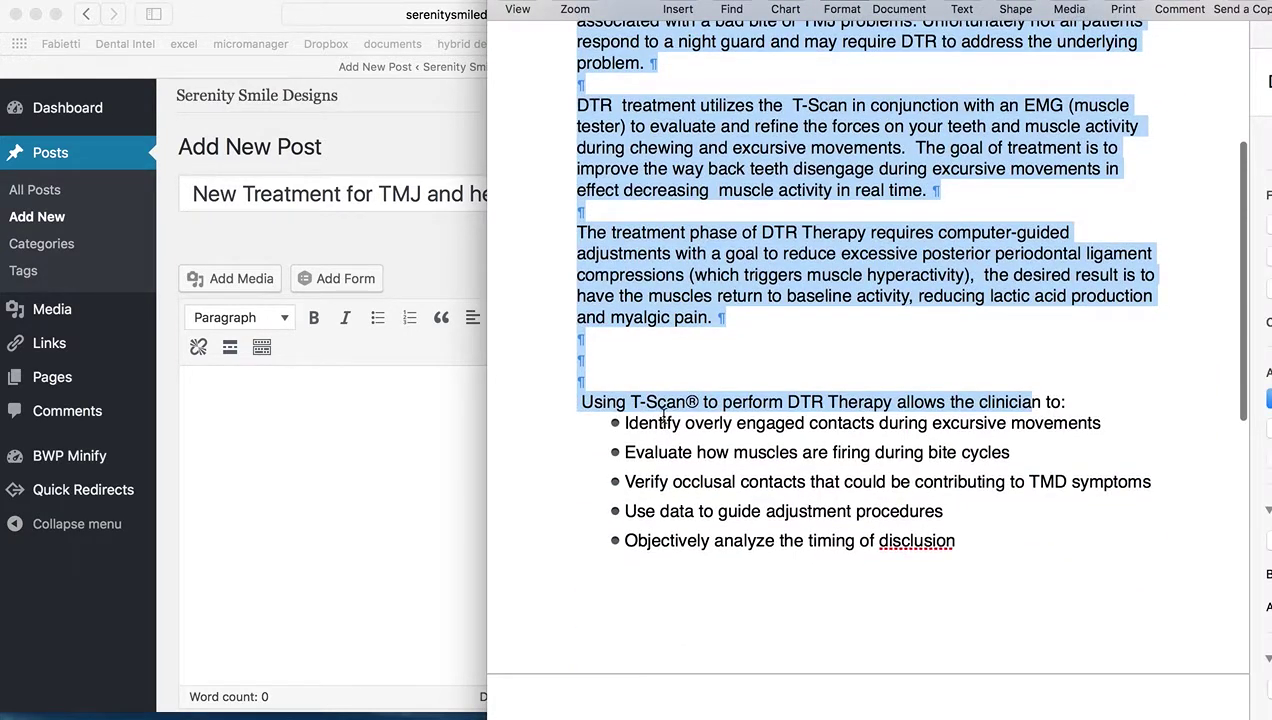
pyautogui.keyDown('shift'); pyautogui.click(991, 548); pyautogui.keyUp('shift')
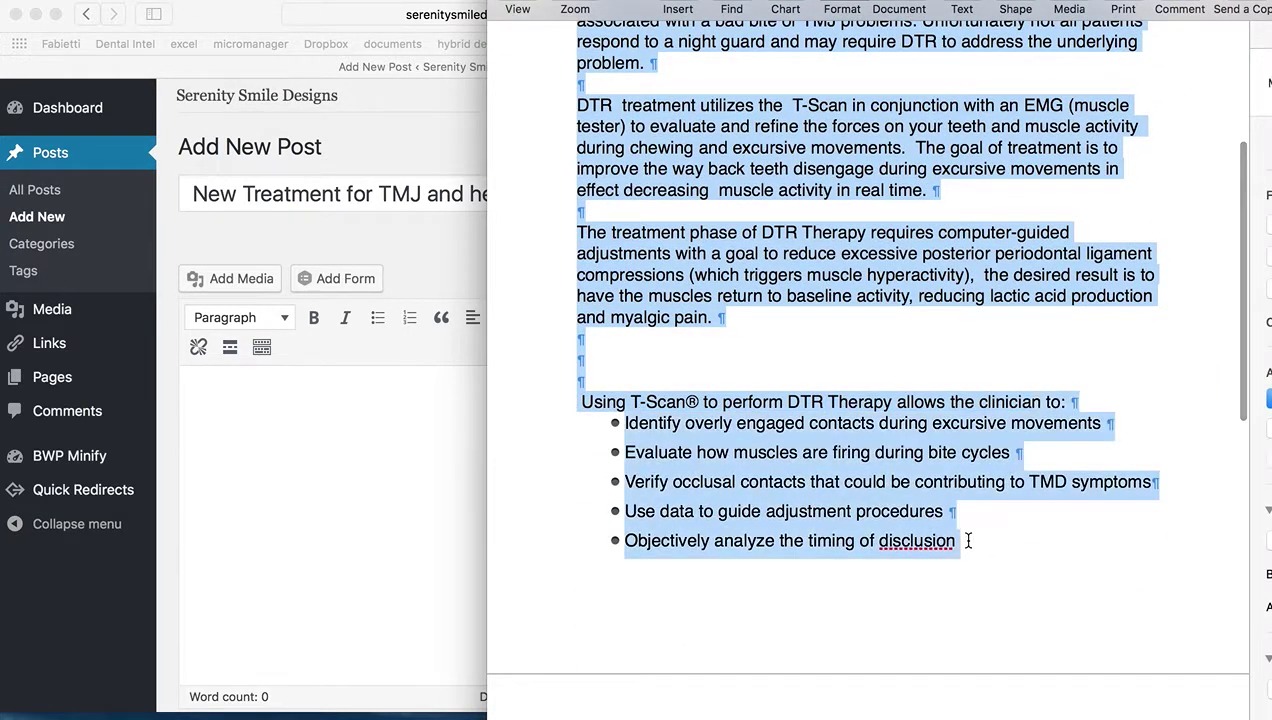
pyautogui.moveTo(645, 285); pyautogui.dragTo(278, 406)
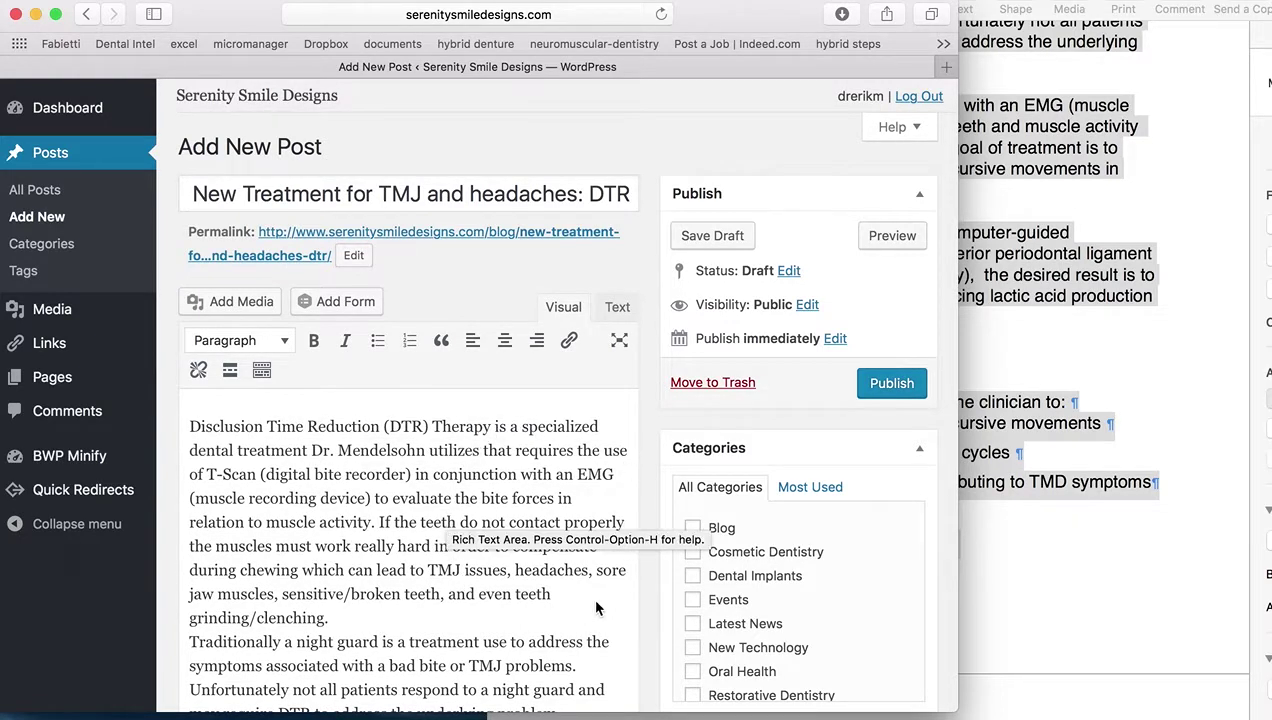
# Insert a Read More break on a new line after the paragraph ending 'underlying problem.'
pyautogui.scroll(-5, 596, 608)
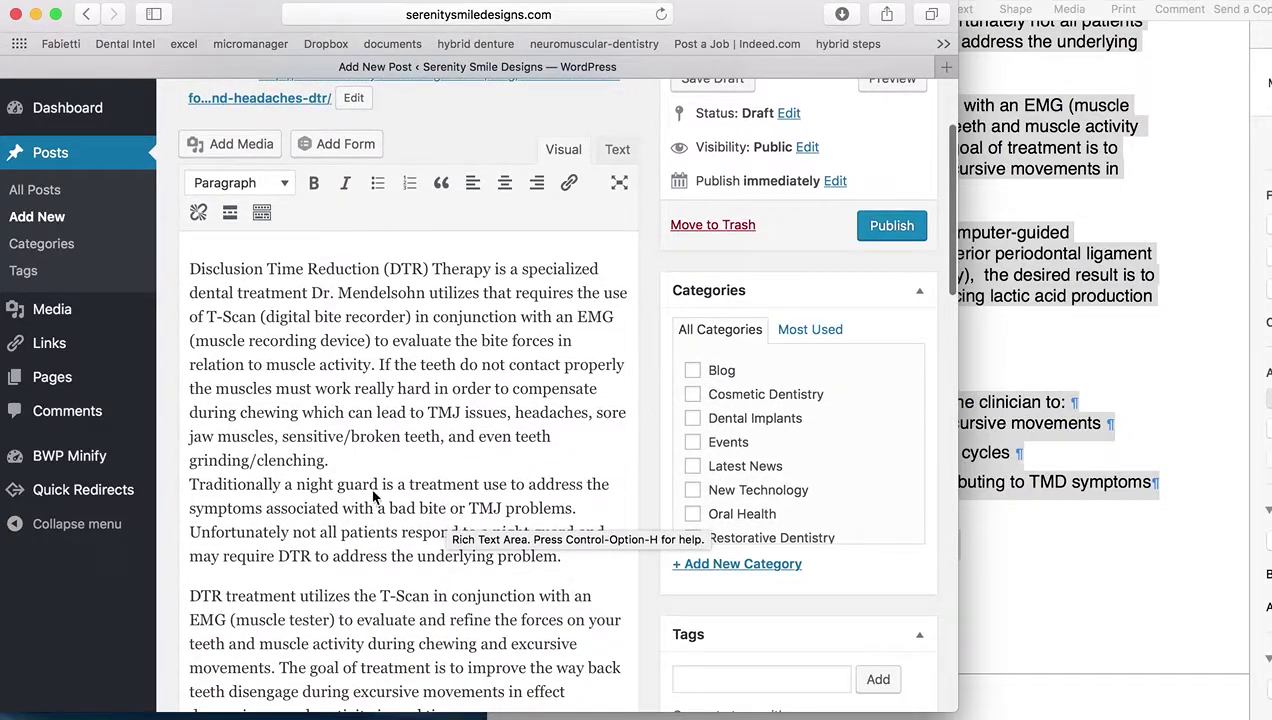
pyautogui.scroll(-3, 452, 468)
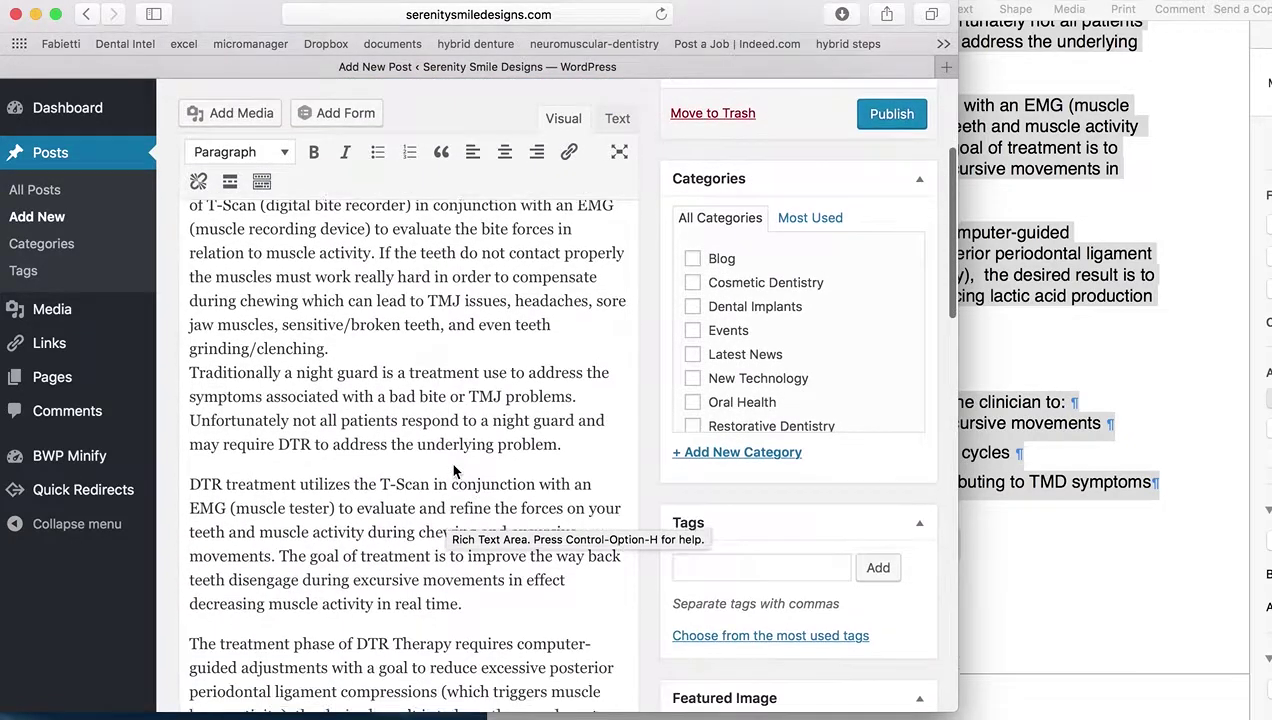
pyautogui.scroll(-1, 453, 470)
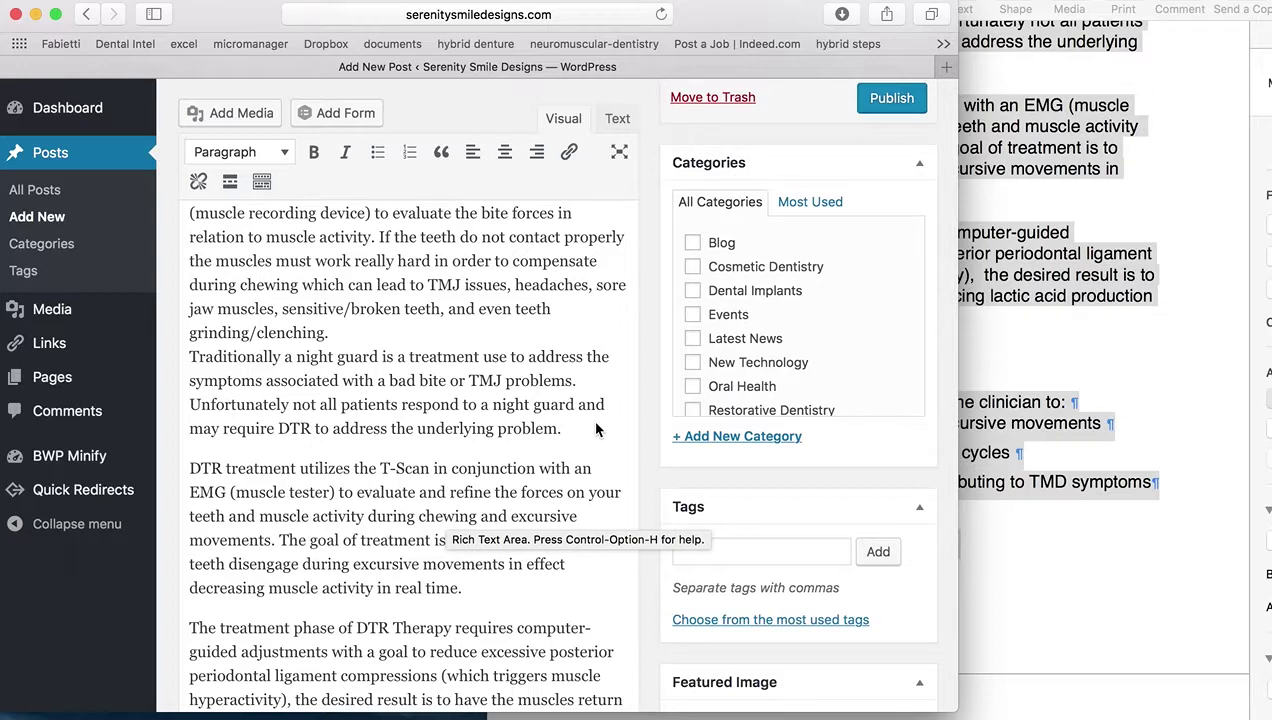
pyautogui.click(596, 427)
pyautogui.press('Return')
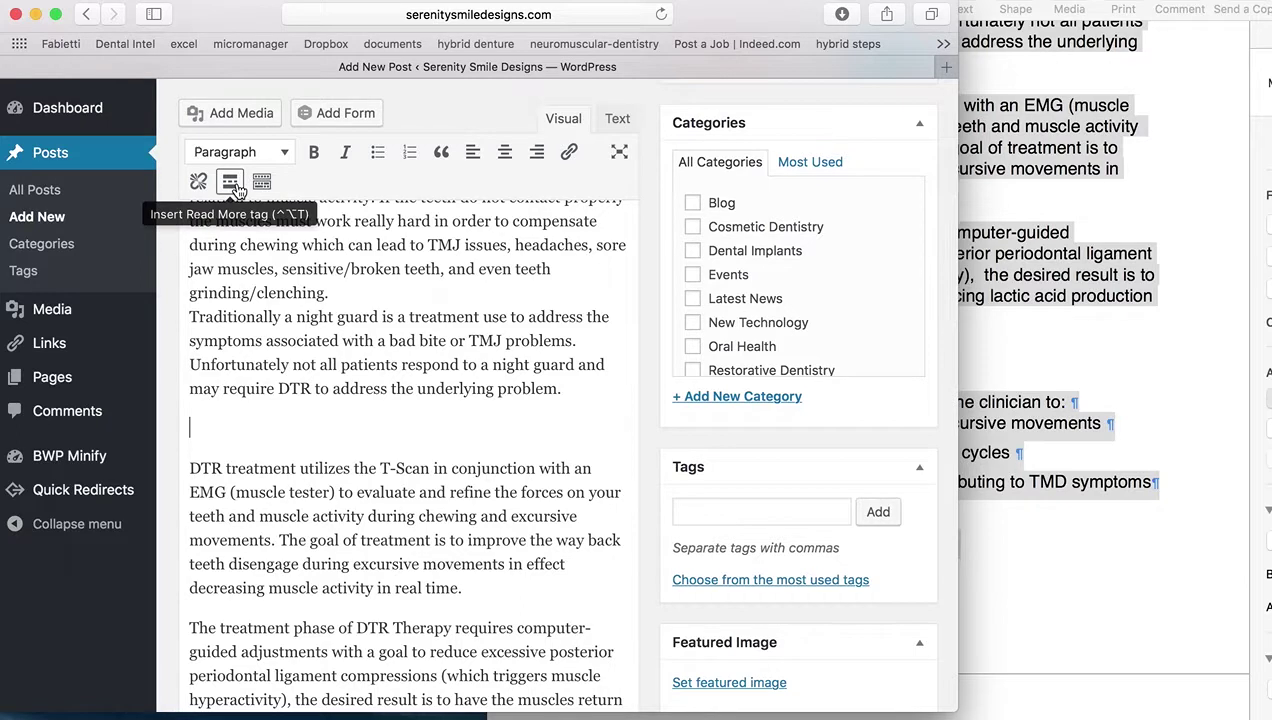
pyautogui.click(230, 183)
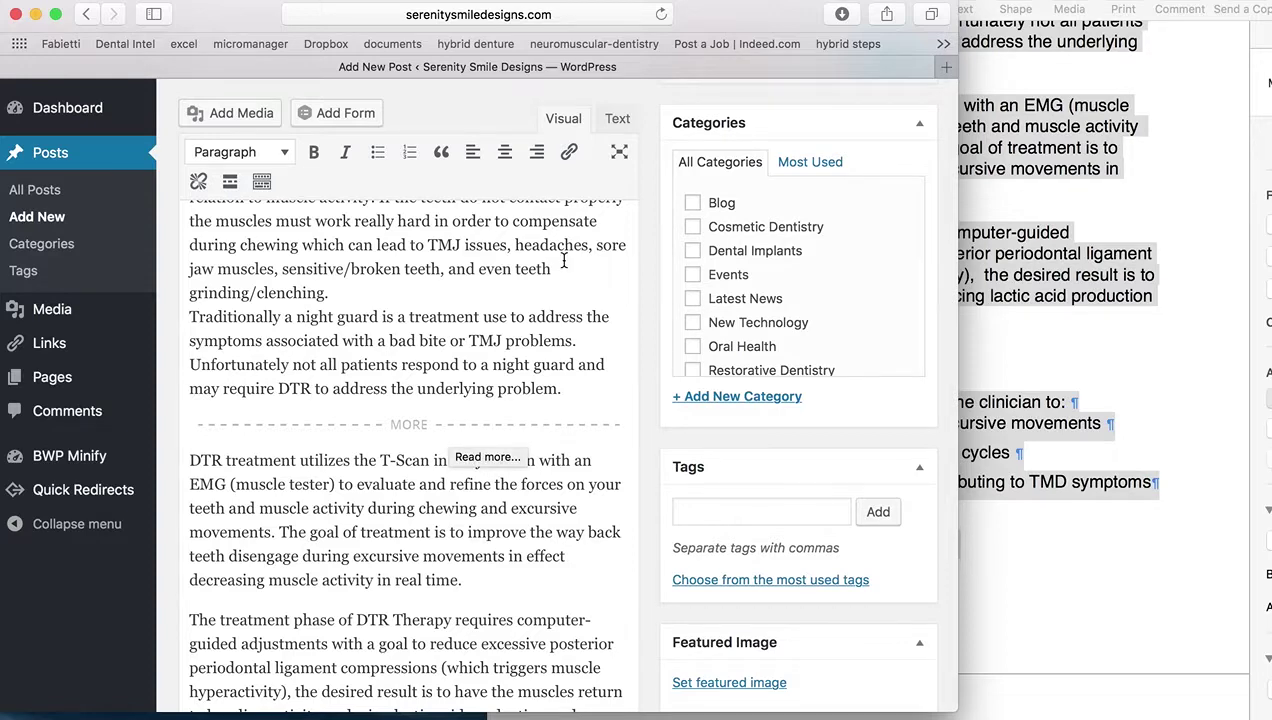
# Move the Pages document window aside and minimize it
pyautogui.click(1133, 115)
pyautogui.moveTo(634, 0); pyautogui.dragTo(660, 82)
pyautogui.click(548, 63)
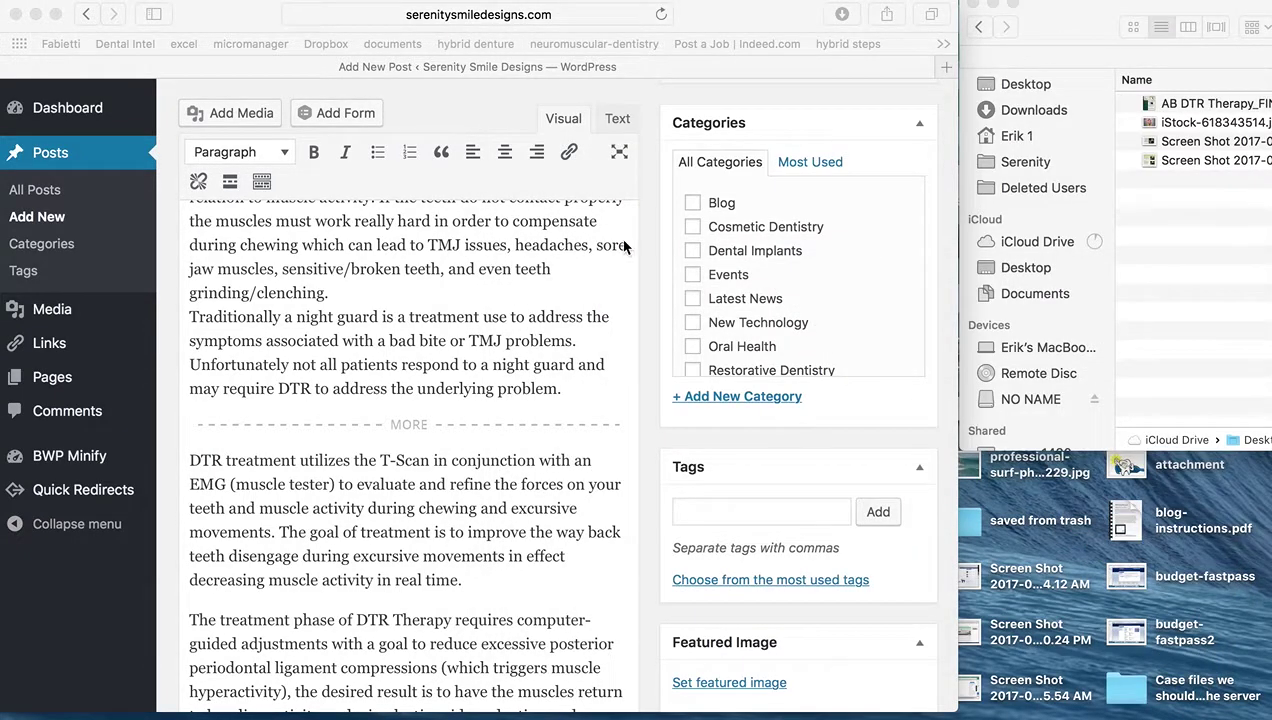
# Upload iStock-618343514.jpg by dragging it from Finder into the post editor
pyautogui.scroll(5, 560, 298)
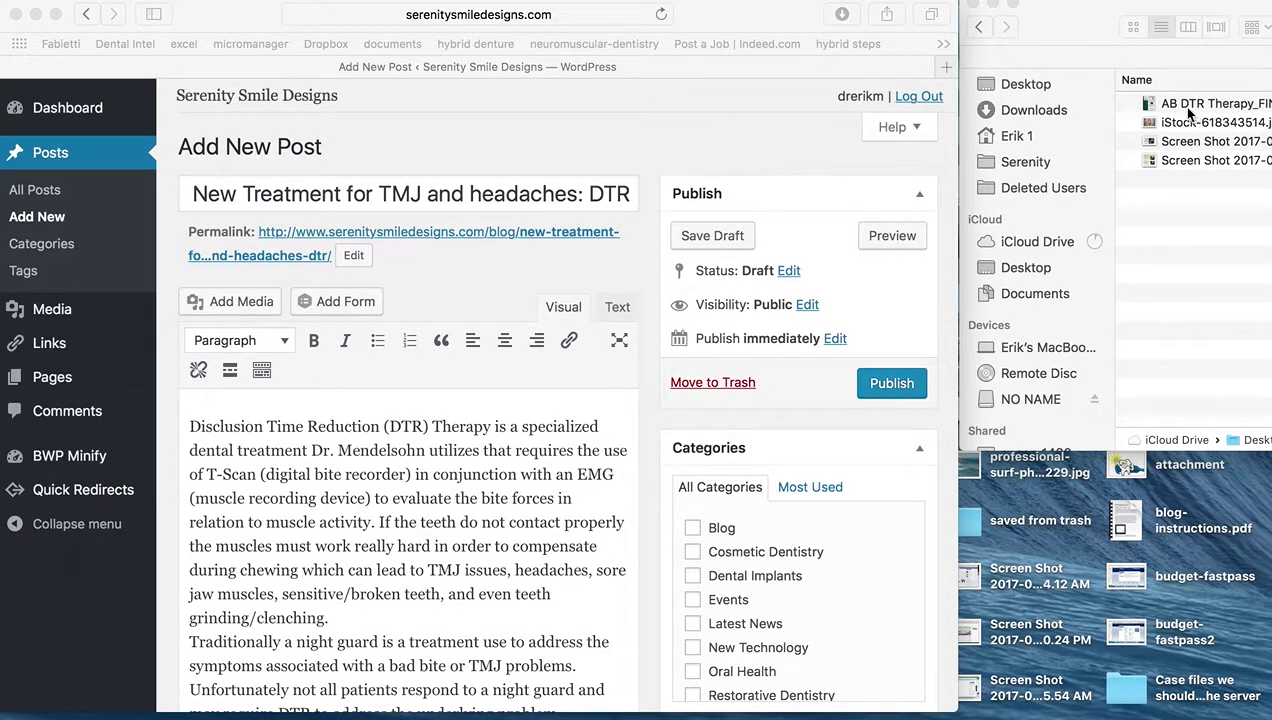
pyautogui.moveTo(1185, 122); pyautogui.dragTo(297, 410)
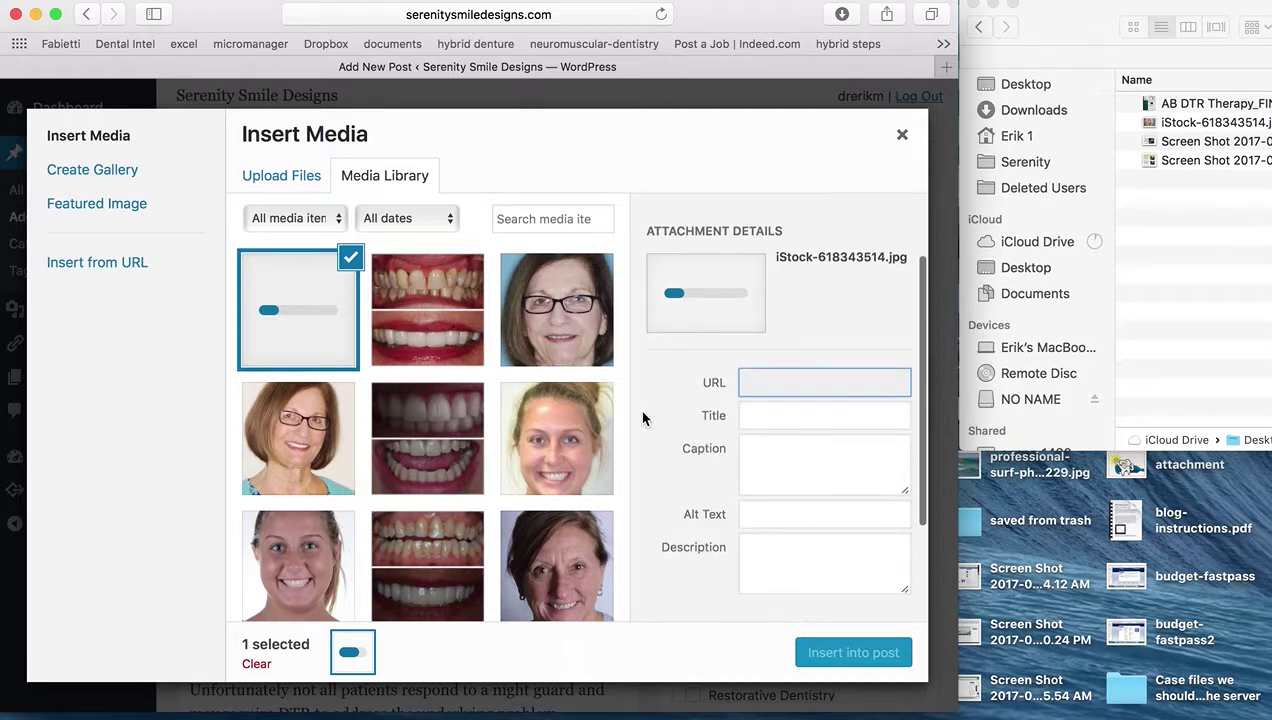
# Insert iStock-618343514 left-aligned at Medium 300 × 200, linked to its media file
pyautogui.scroll(-3, 641, 415)
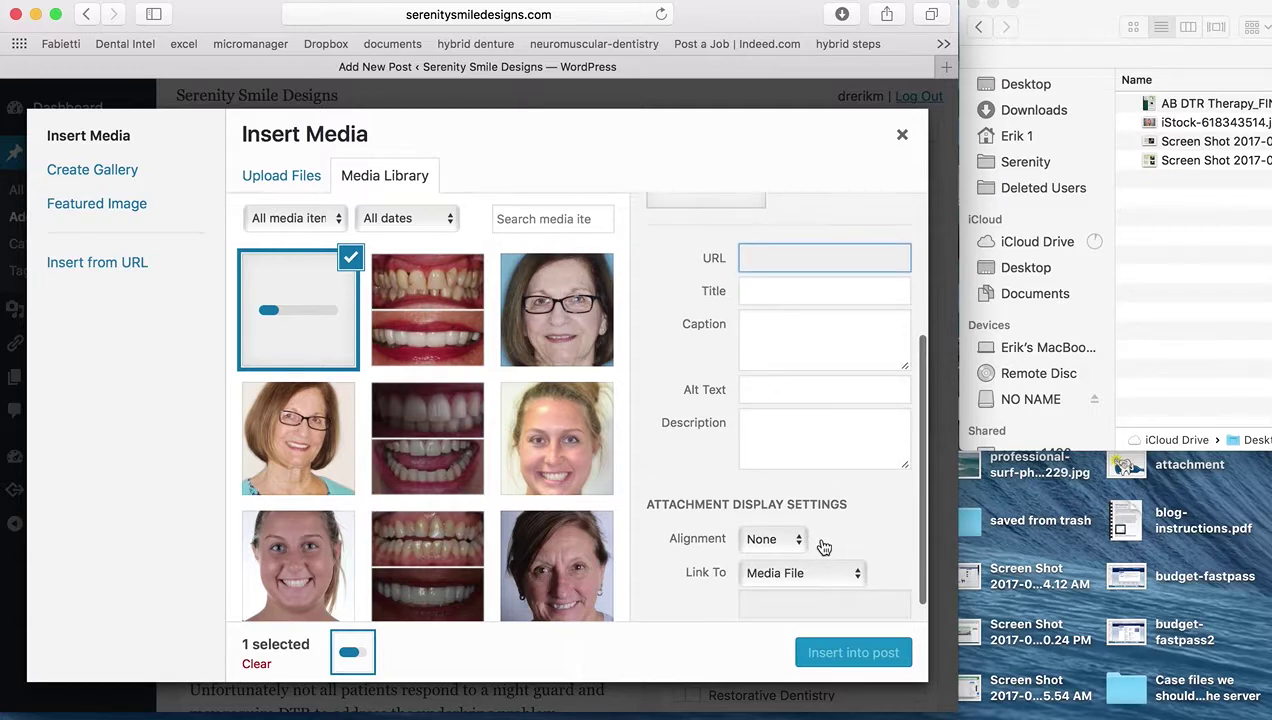
pyautogui.click(854, 577)
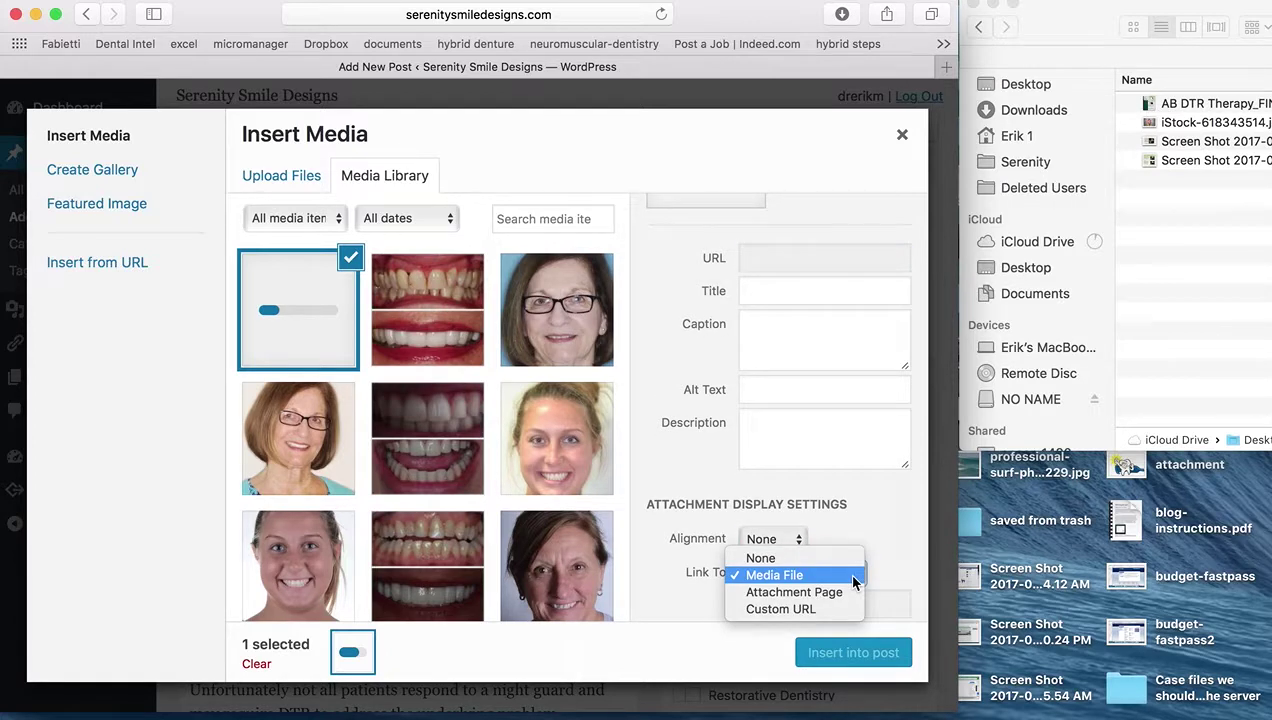
pyautogui.click(853, 576)
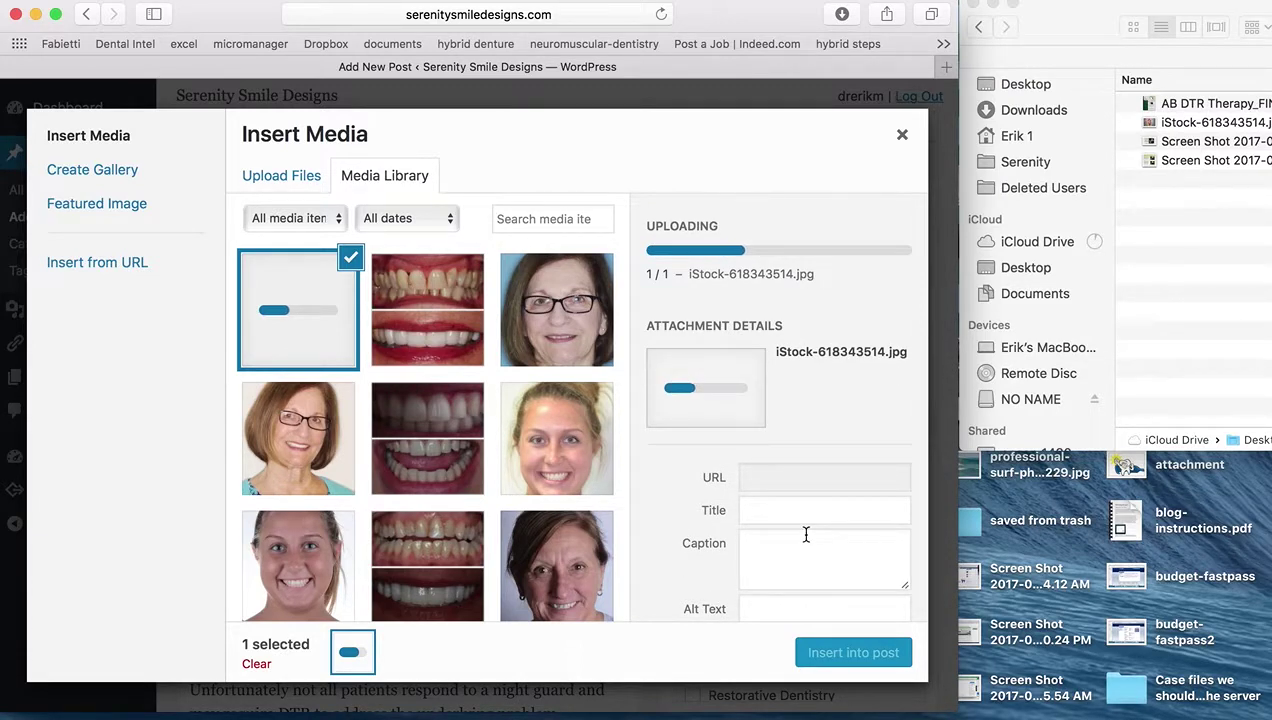
pyautogui.scroll(-3, 806, 535)
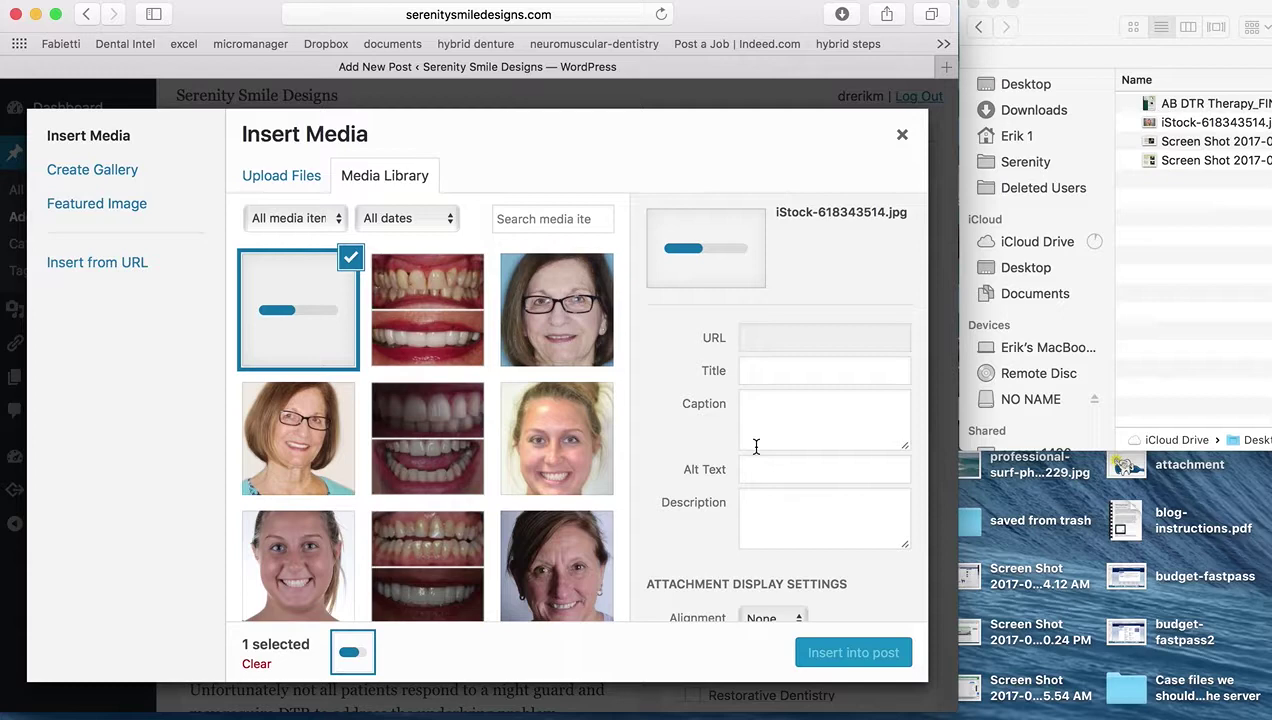
pyautogui.scroll(-3, 756, 446)
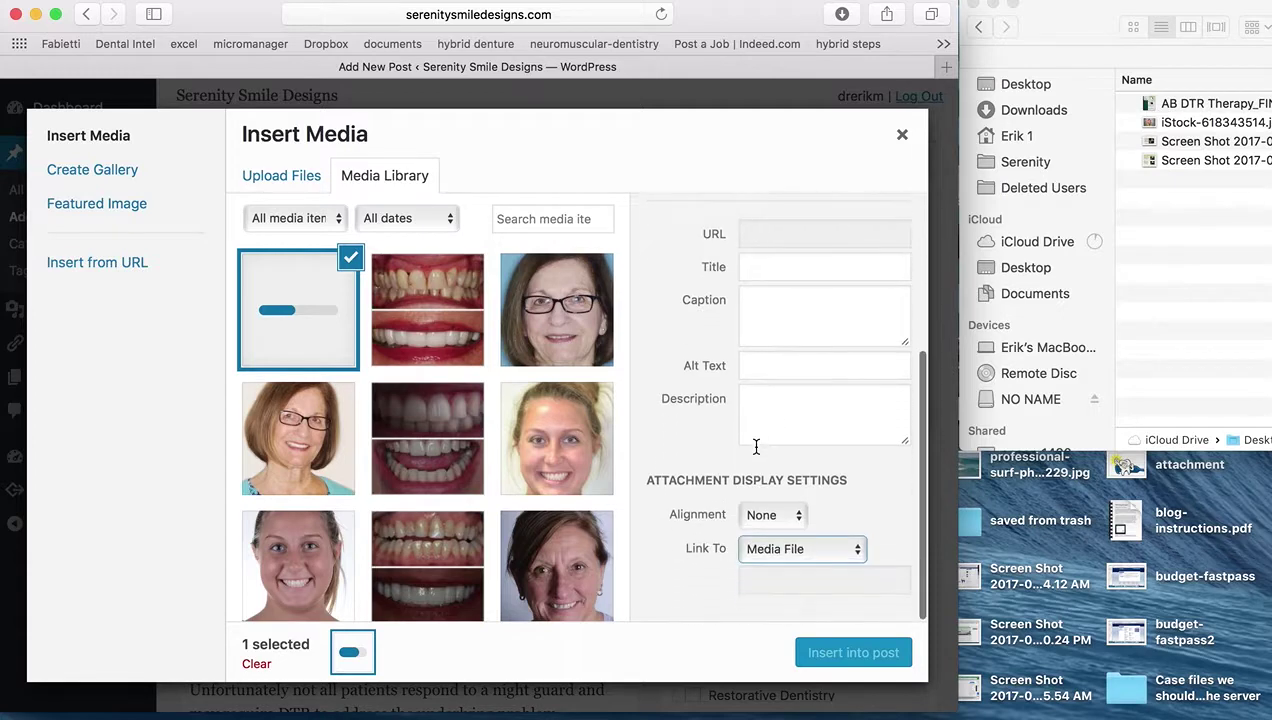
pyautogui.click(798, 517)
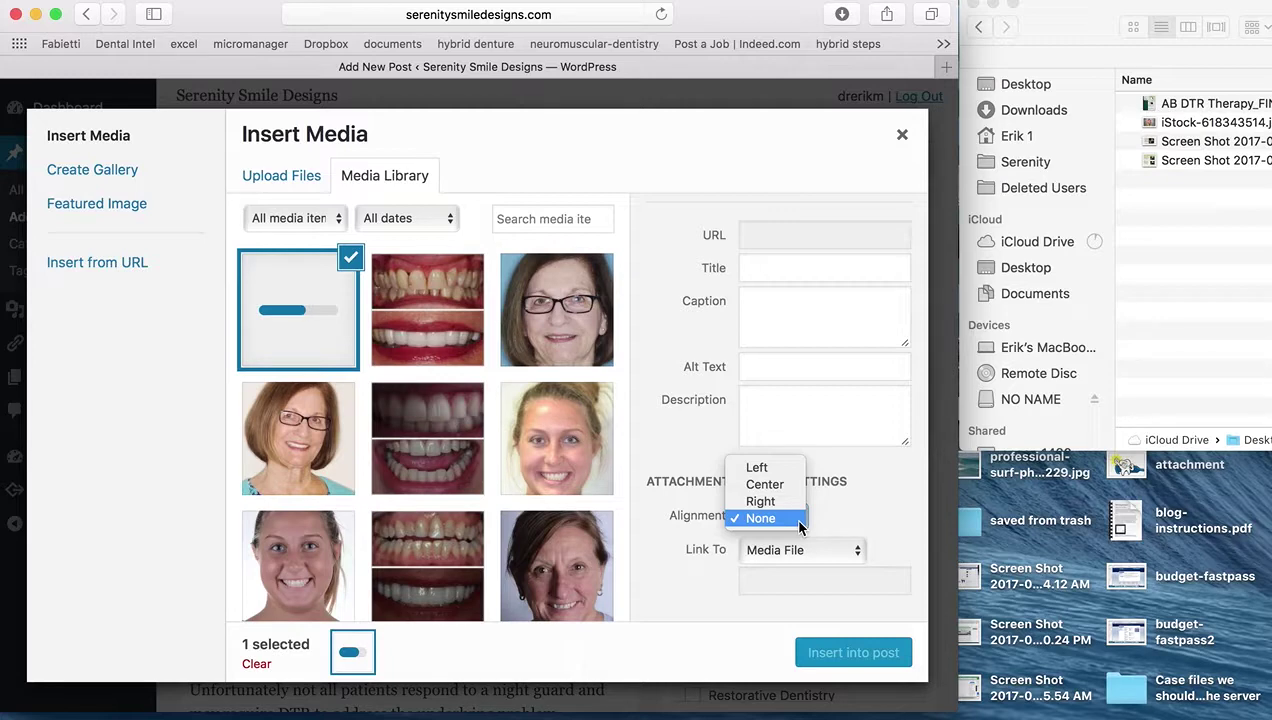
pyautogui.click(778, 469)
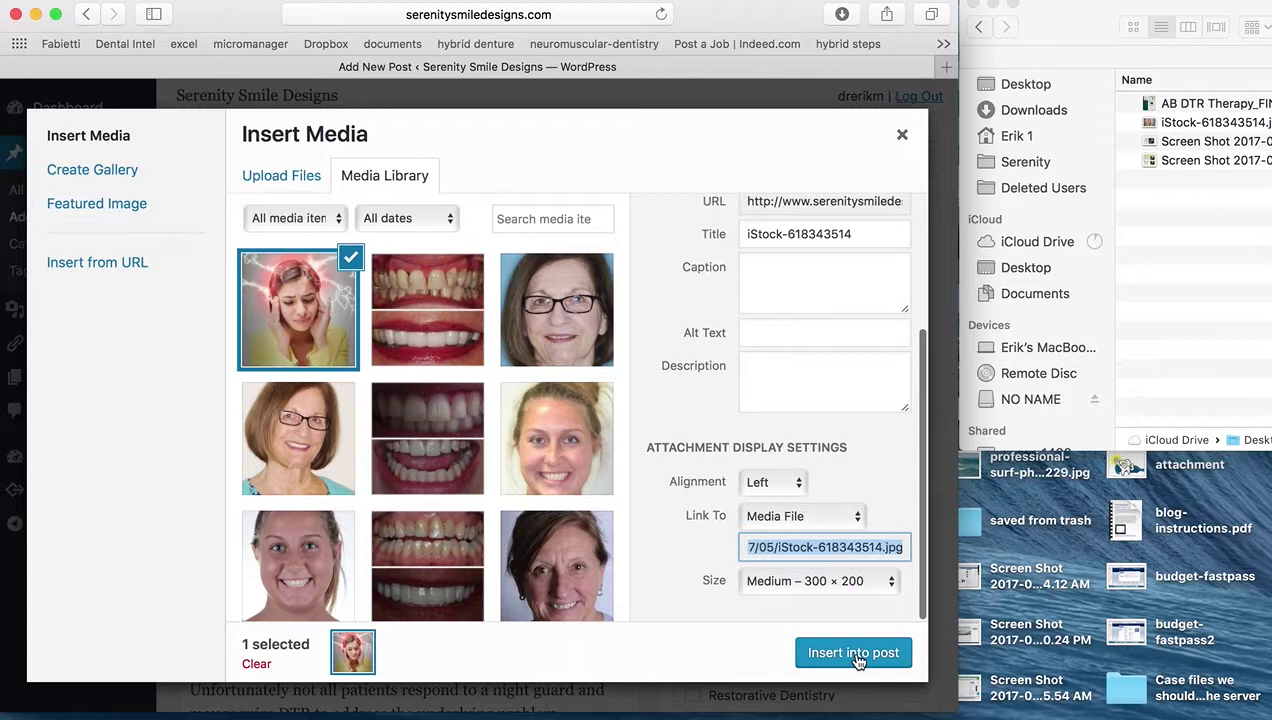
pyautogui.click(855, 655)
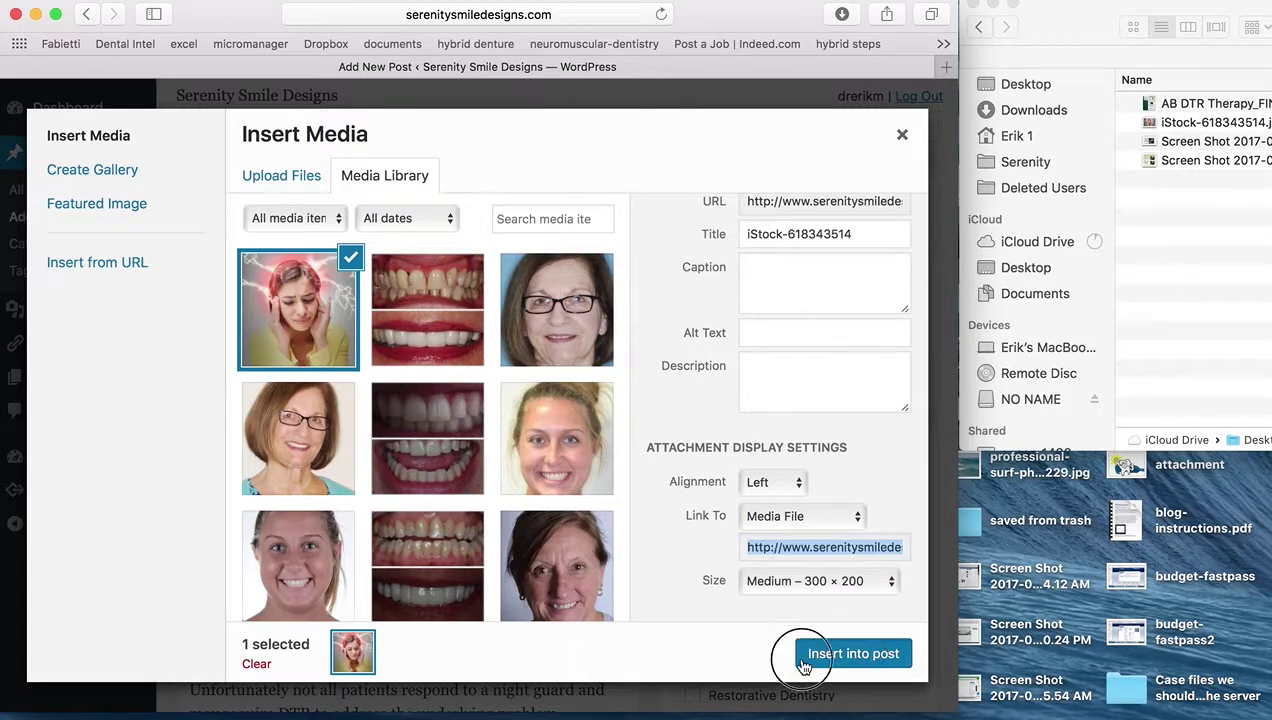
pyautogui.click(892, 582)
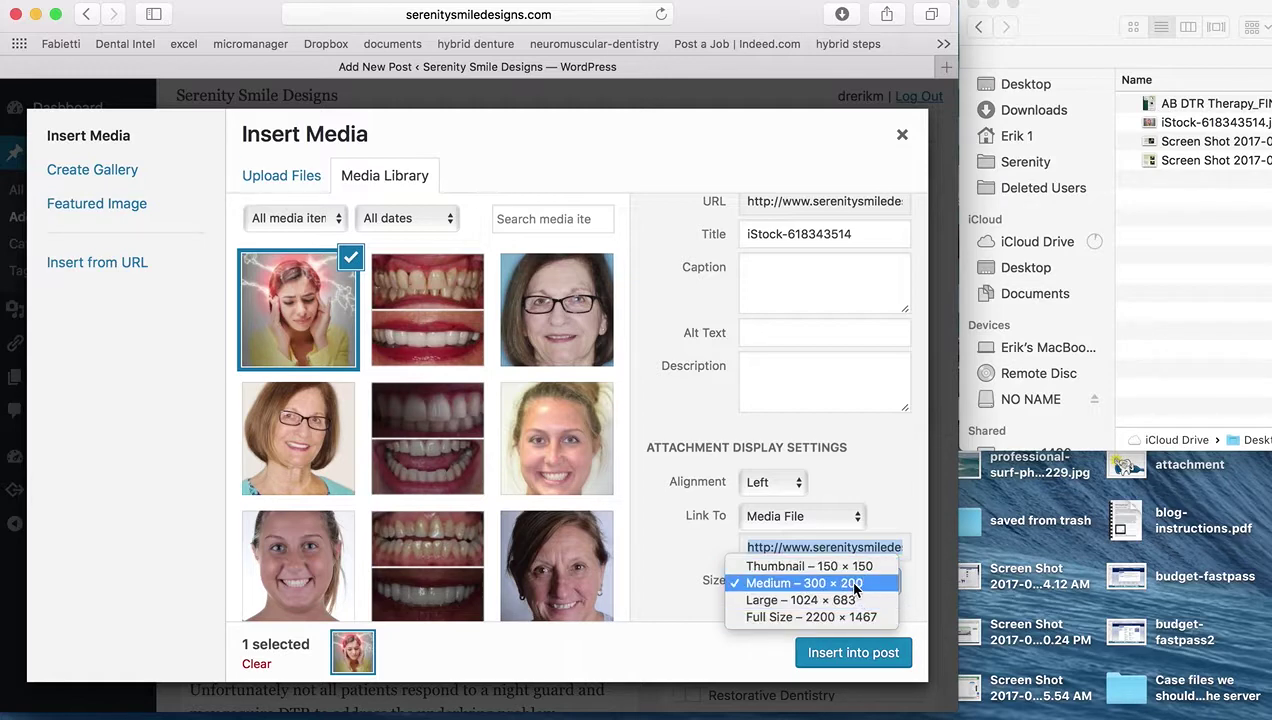
pyautogui.click(856, 585)
pyautogui.click(858, 654)
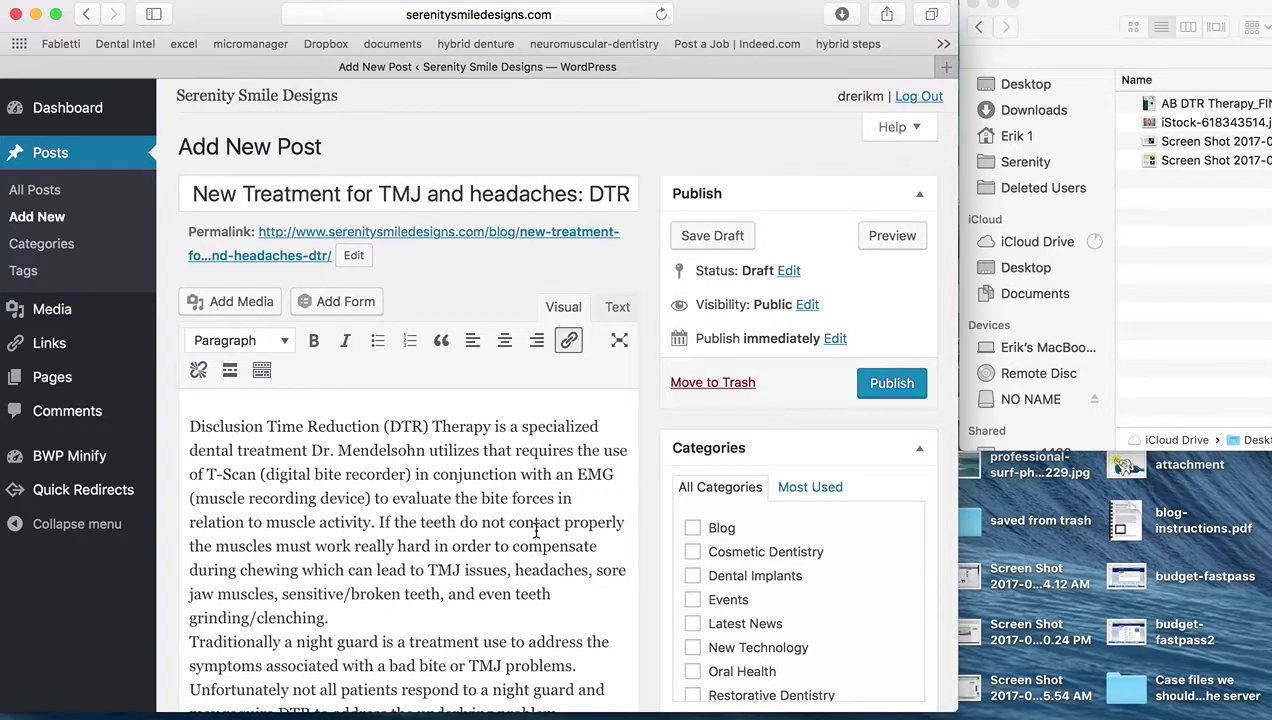
# Move the headache photo to the start of the opening paragraph
pyautogui.scroll(-10, 538, 536)
pyautogui.scroll(5, 538, 536)
pyautogui.scroll(5, 538, 536)
pyautogui.scroll(2, 535, 530)
pyautogui.click(400, 560)
pyautogui.moveTo(400, 560); pyautogui.dragTo(321, 249)
pyautogui.scroll(2, 487, 270)
pyautogui.scroll(2, 487, 270)
pyautogui.moveTo(396, 524); pyautogui.dragTo(188, 352)
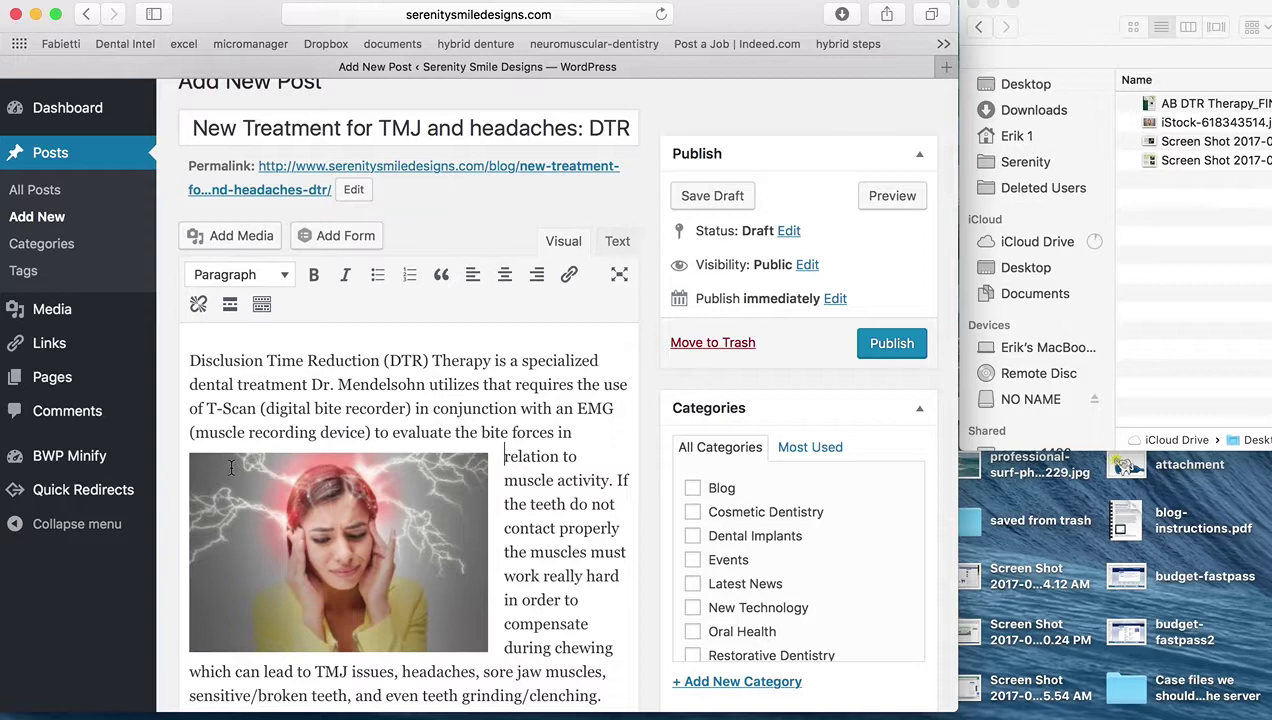
pyautogui.moveTo(232, 466); pyautogui.dragTo(230, 348)
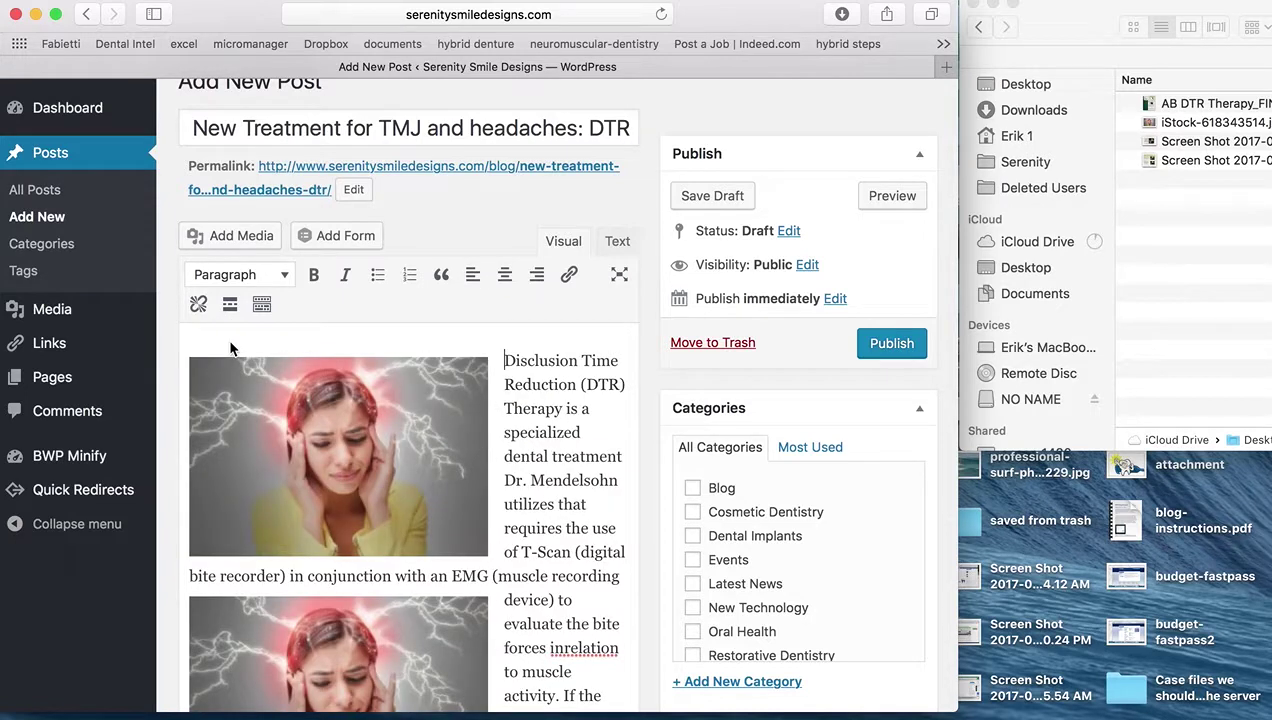
# Delete the duplicate copy of the headache photo
pyautogui.scroll(-5, 401, 506)
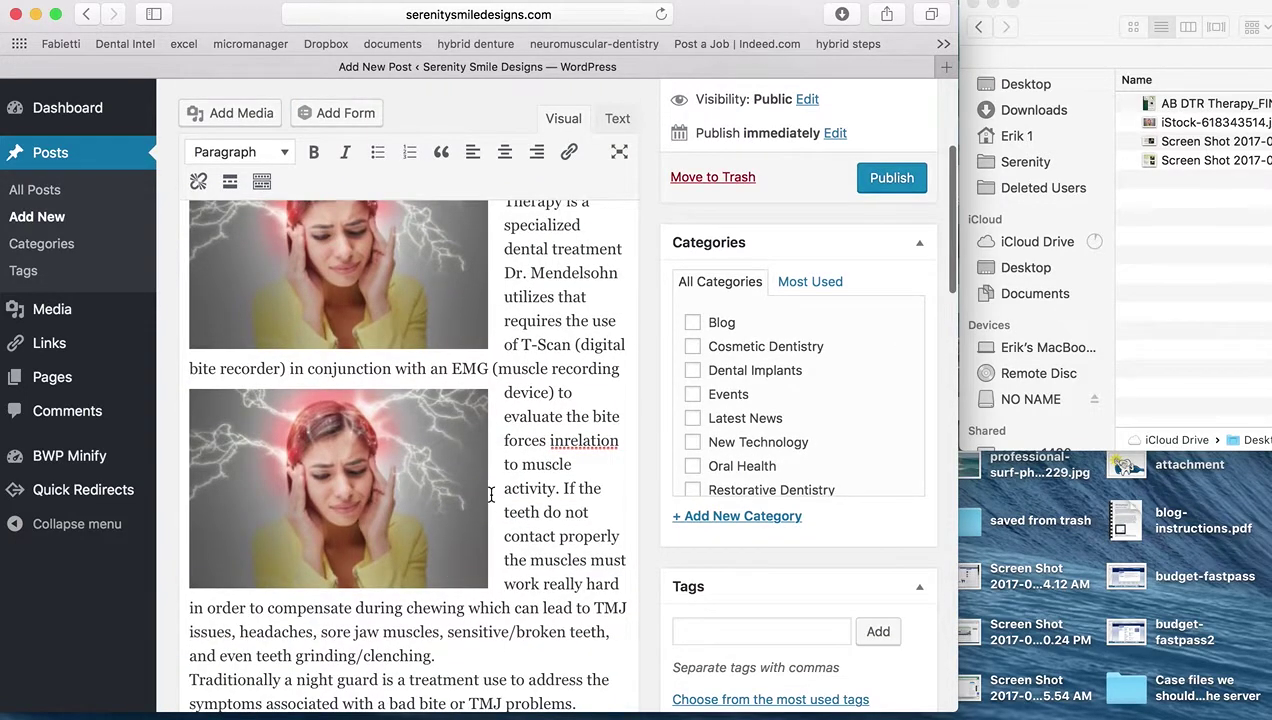
pyautogui.click(441, 488)
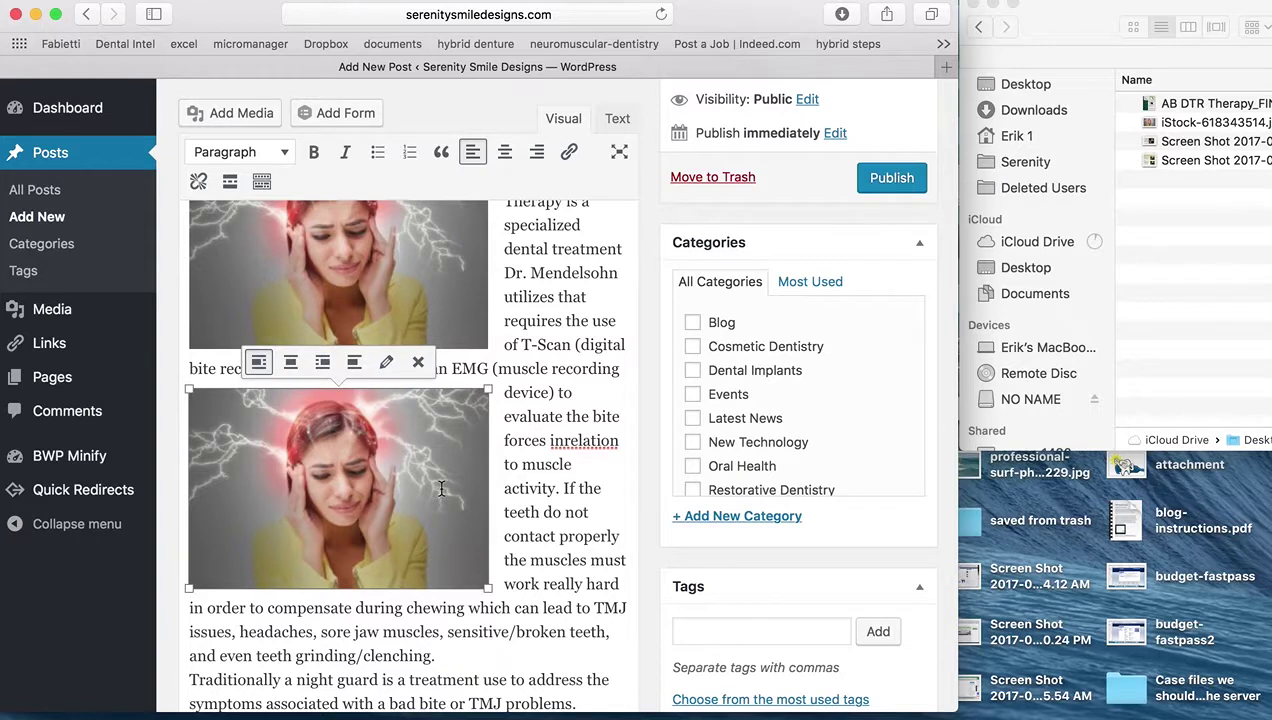
pyautogui.press('BackSpace')
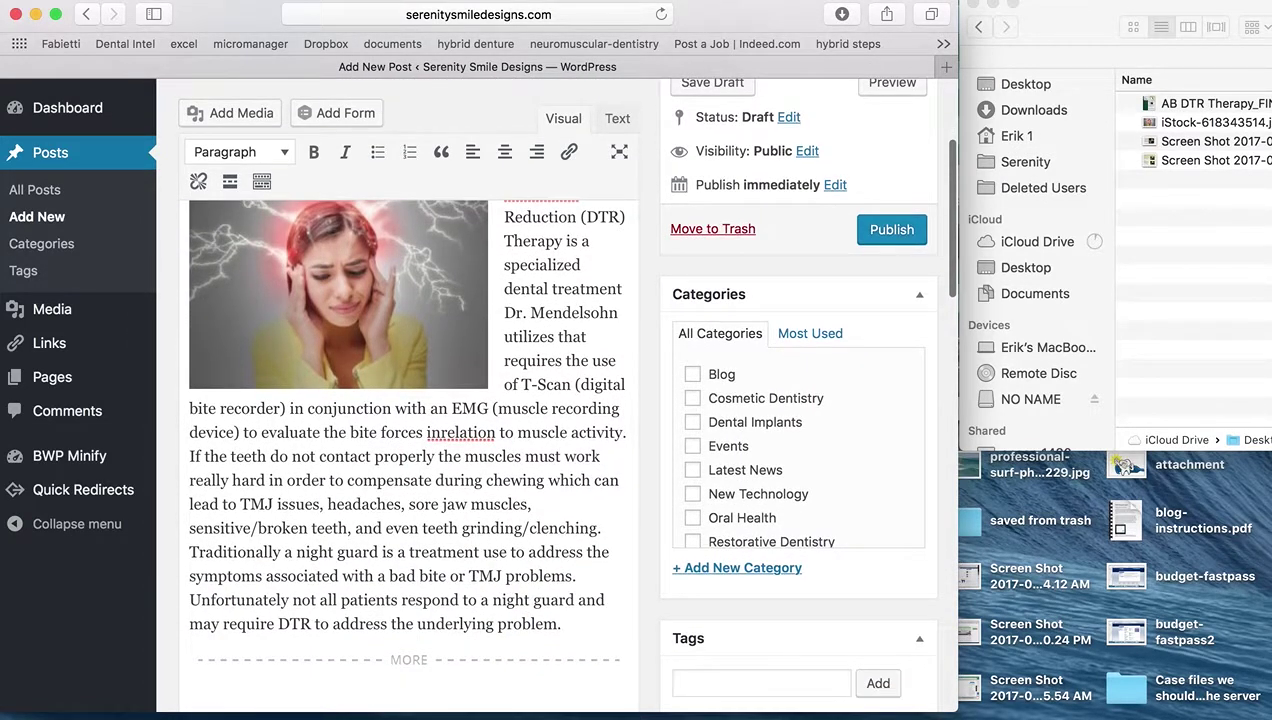
pyautogui.scroll(-10, 405, 450)
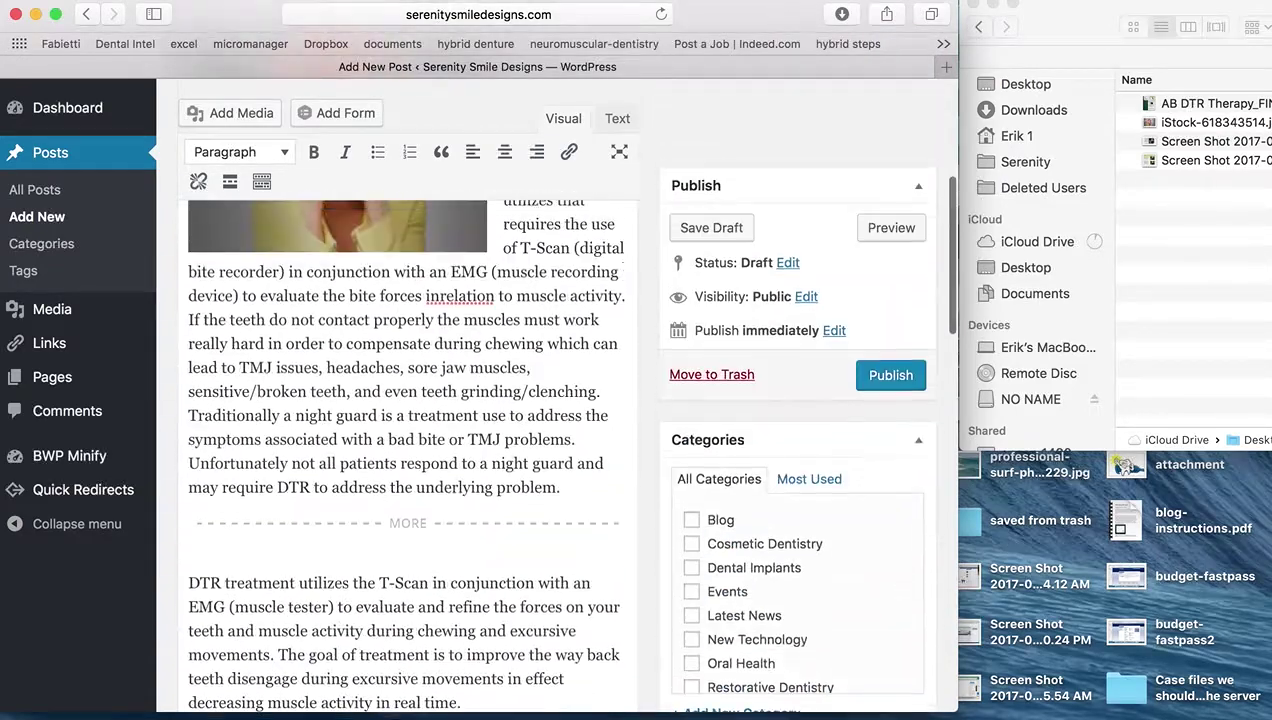
pyautogui.scroll(-12, 672, 645)
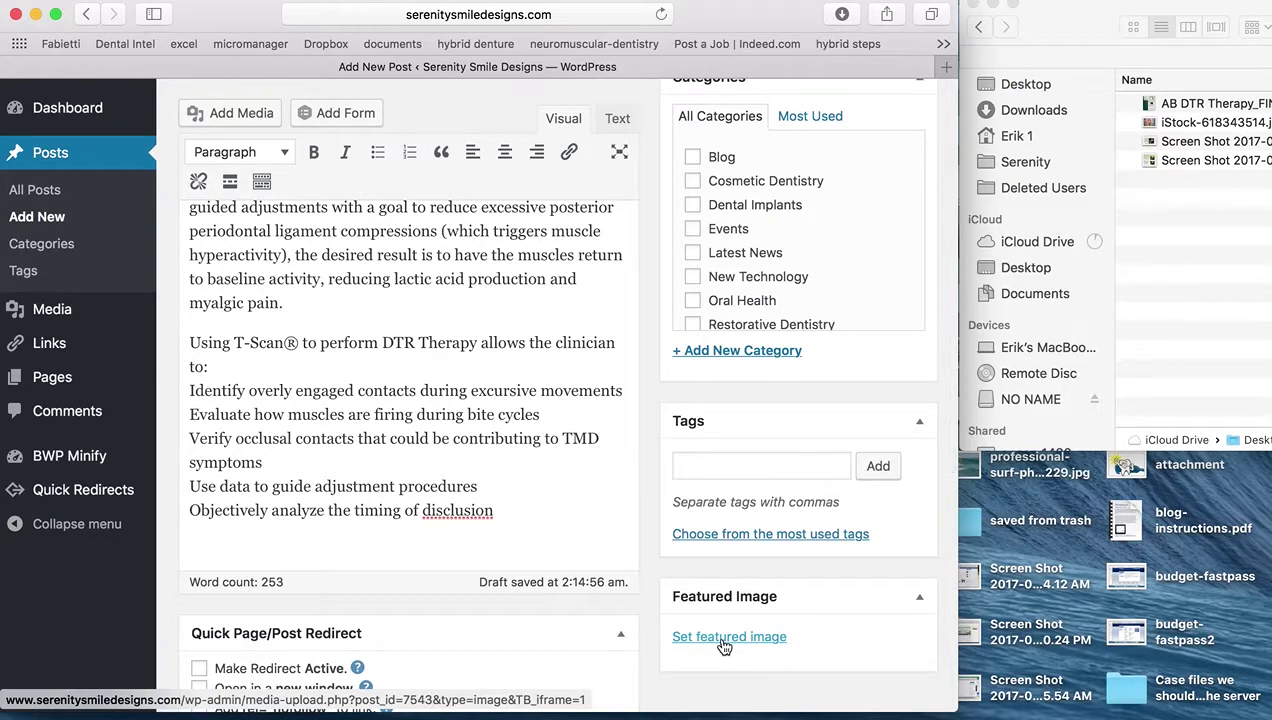
# Set the headache photo as featured image, then remove it again
pyautogui.click(724, 641)
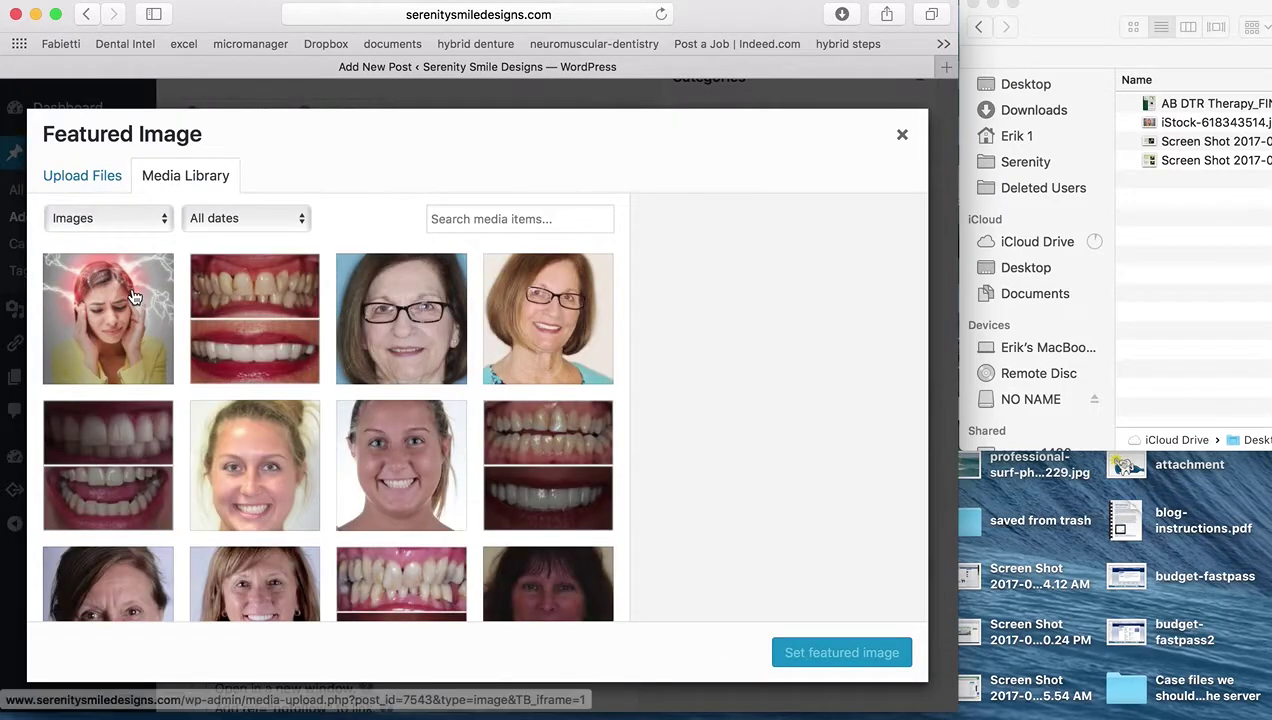
pyautogui.click(134, 297)
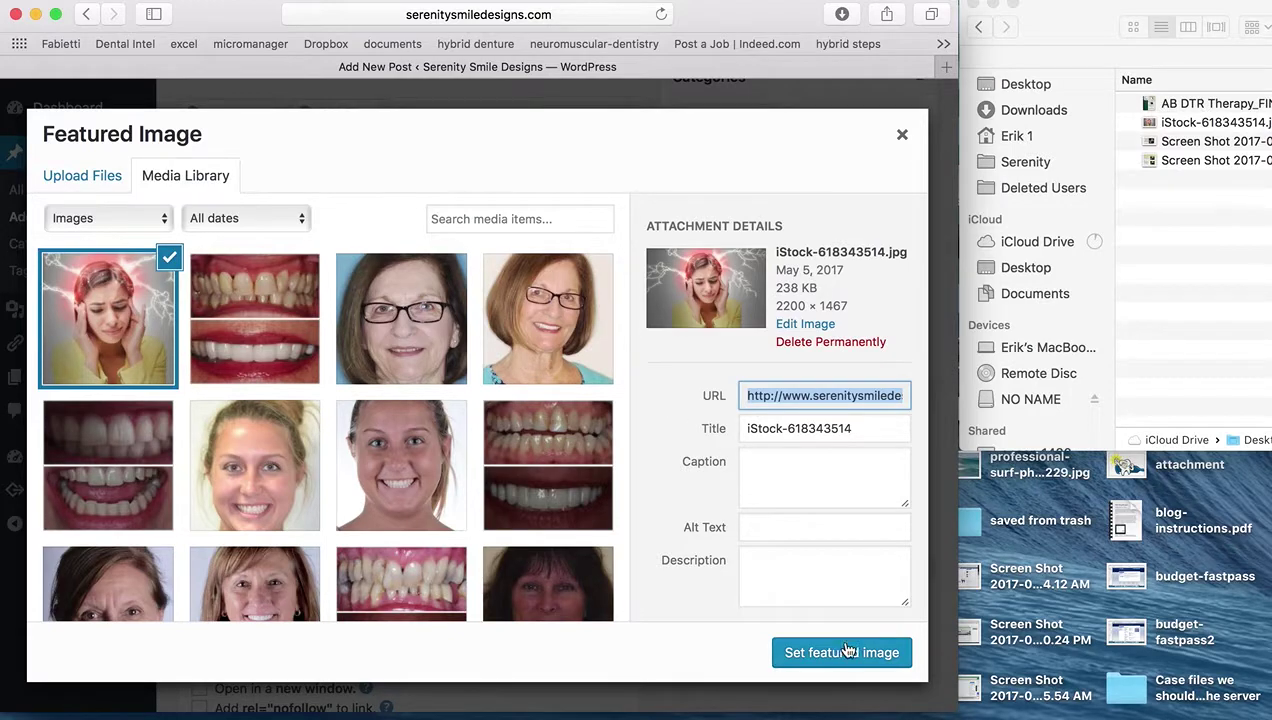
pyautogui.click(848, 652)
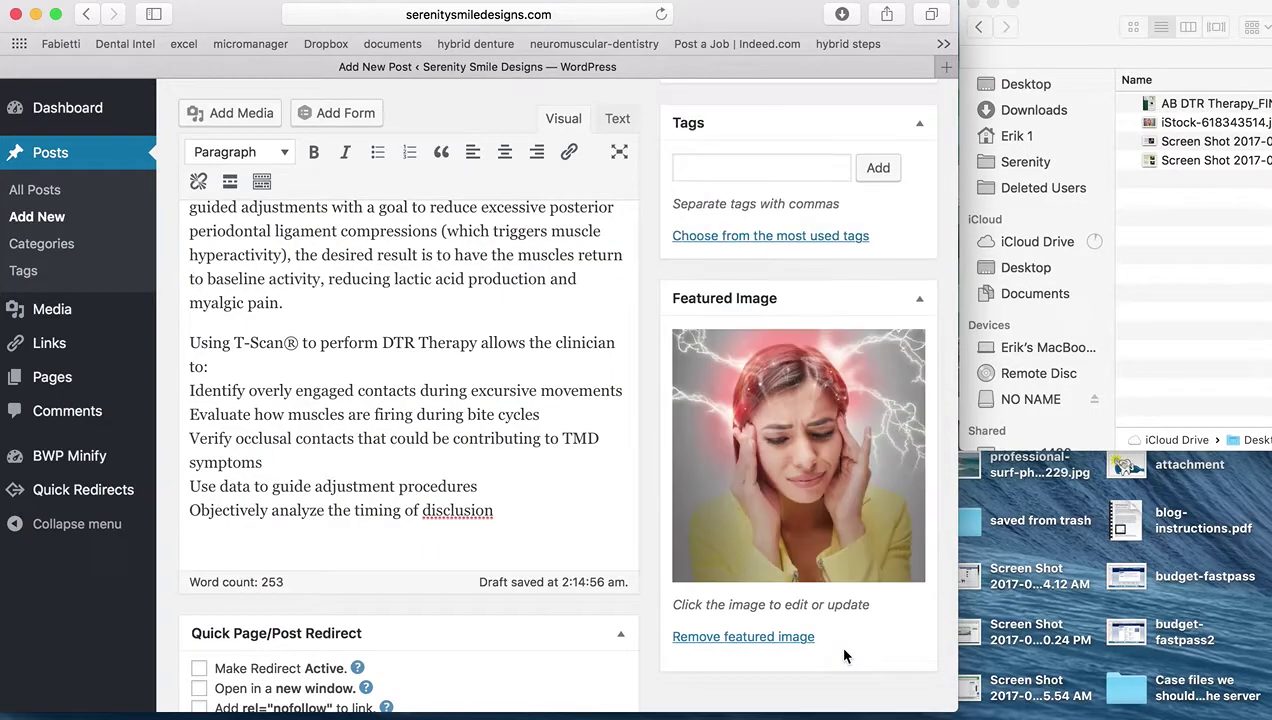
pyautogui.click(820, 636)
pyautogui.scroll(3, 450, 395)
pyautogui.scroll(10, 450, 395)
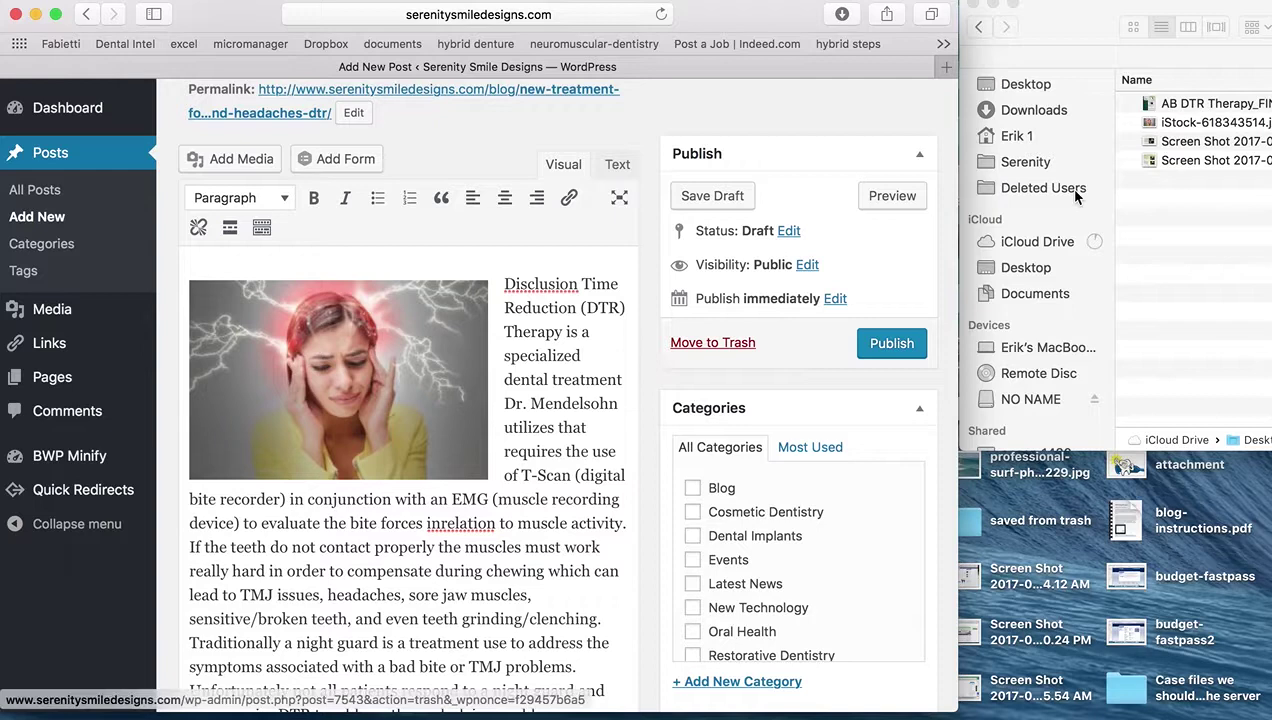
# Upload both T-Scan screenshots from Finder and insert them into the post at Medium size
pyautogui.click(1183, 150)
pyautogui.click(1183, 145)
pyautogui.keyDown('shift'); pyautogui.click(1176, 162); pyautogui.keyUp('shift')
pyautogui.moveTo(1173, 165); pyautogui.dragTo(401, 298)
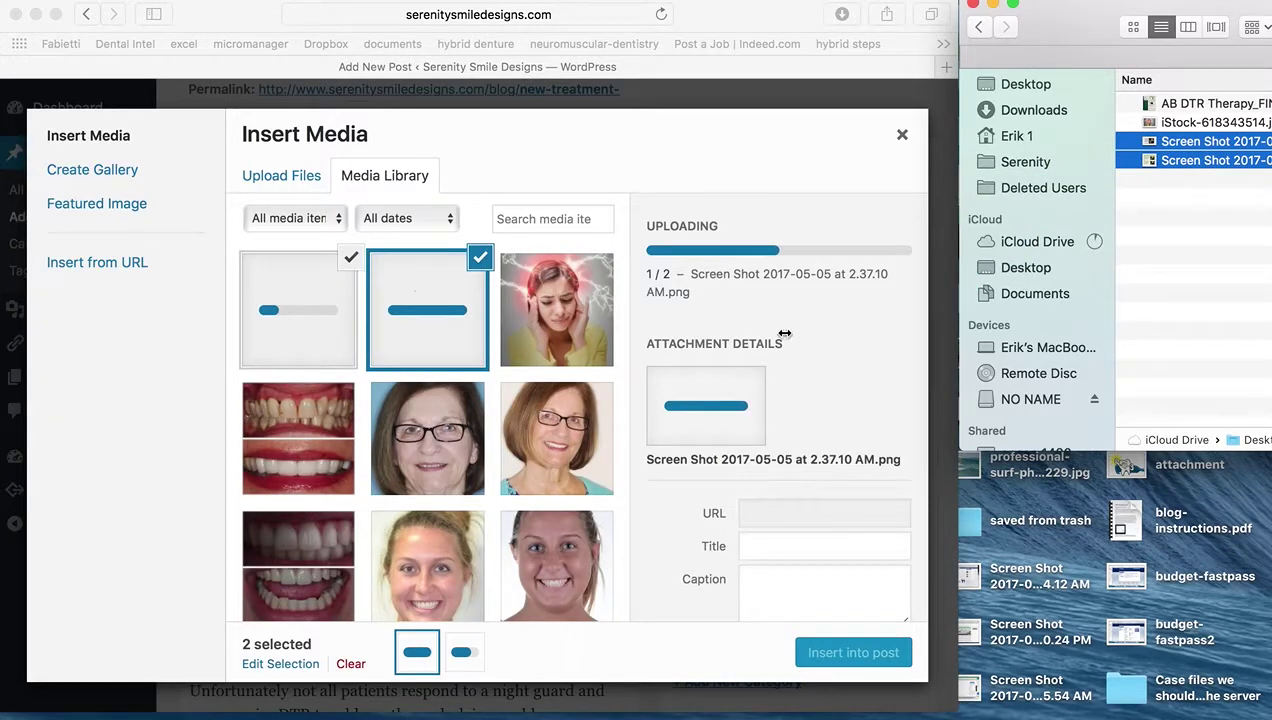
pyautogui.scroll(-5, 780, 337)
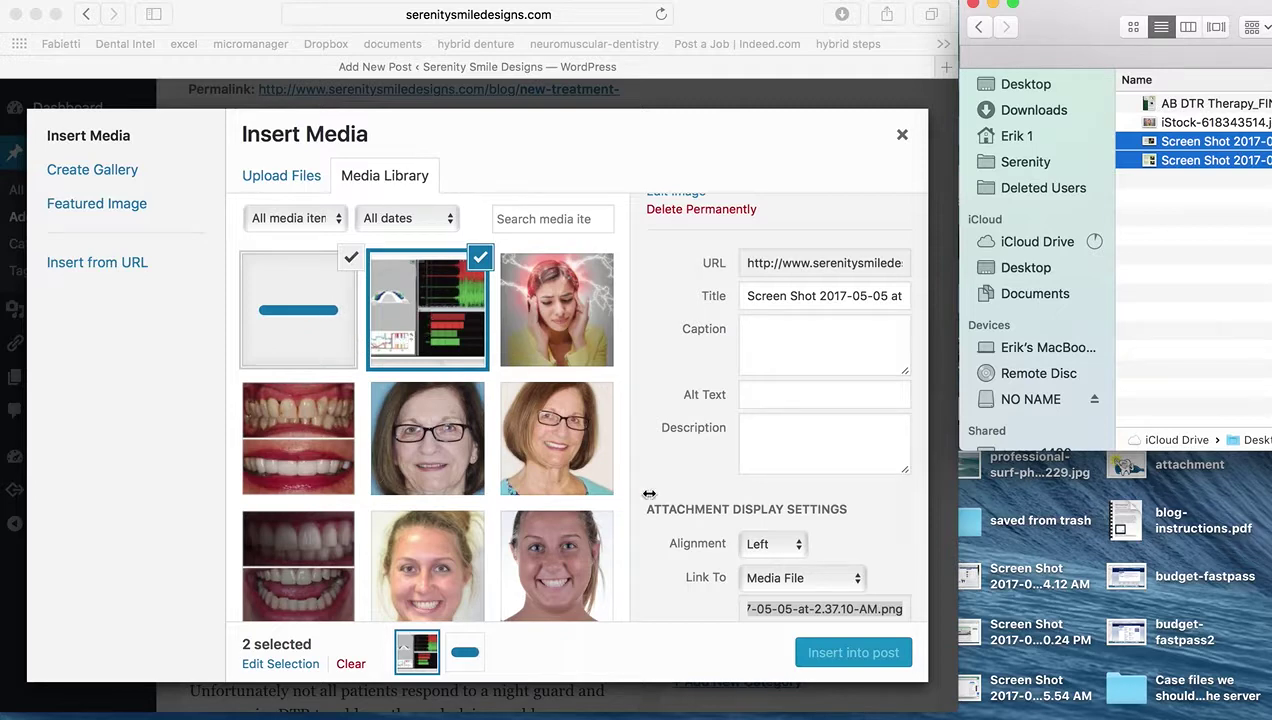
pyautogui.scroll(-3, 649, 494)
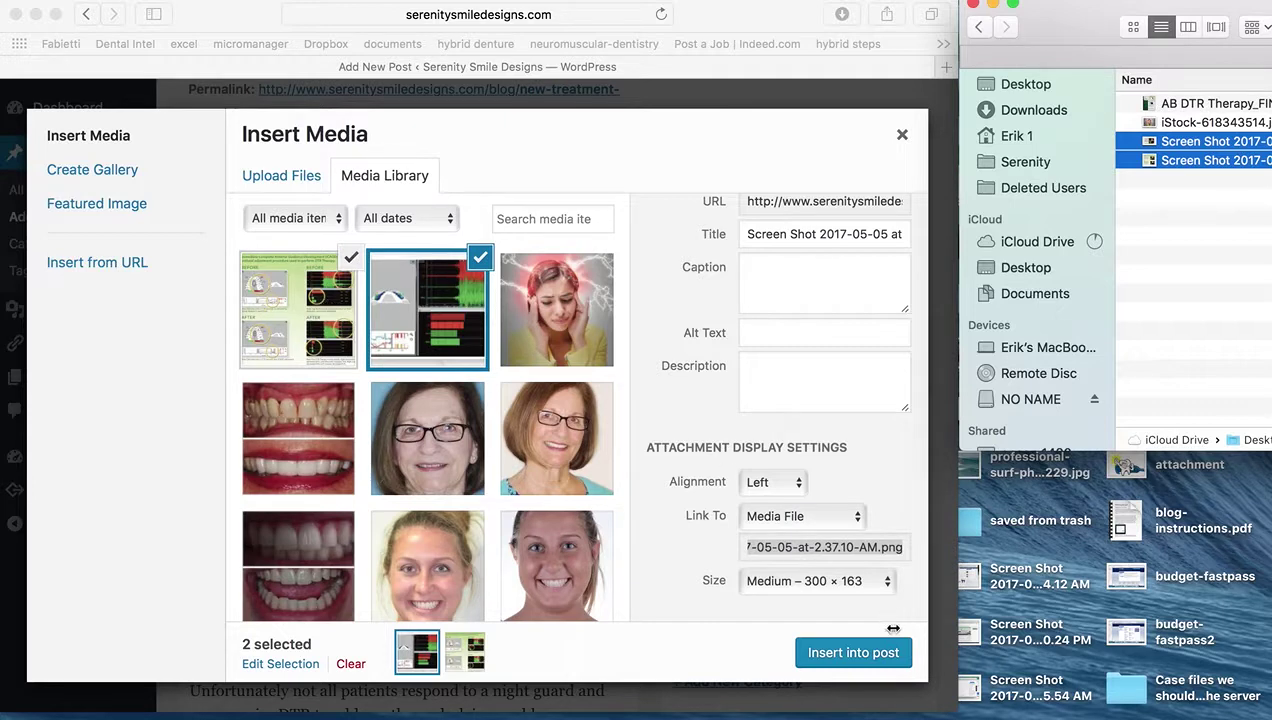
pyautogui.click(855, 653)
# Select the headache image in the post to check its alignment
pyautogui.scroll(-6, 516, 487)
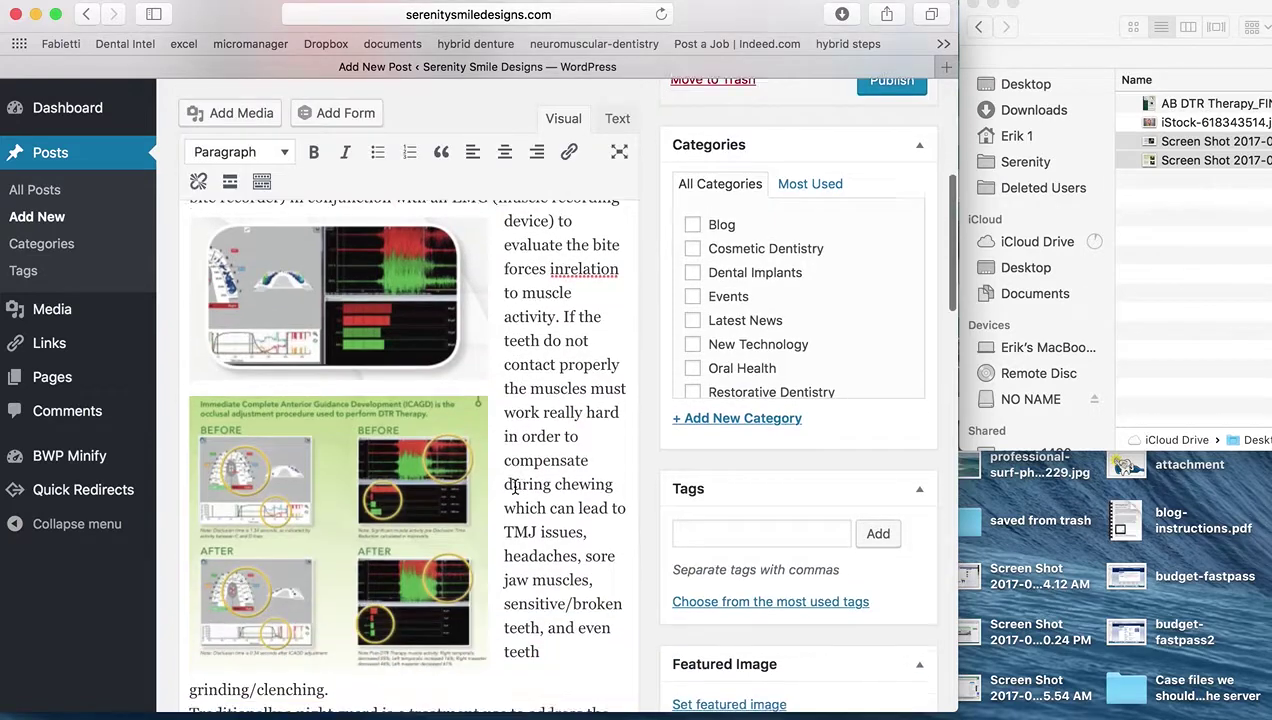
pyautogui.scroll(6, 516, 487)
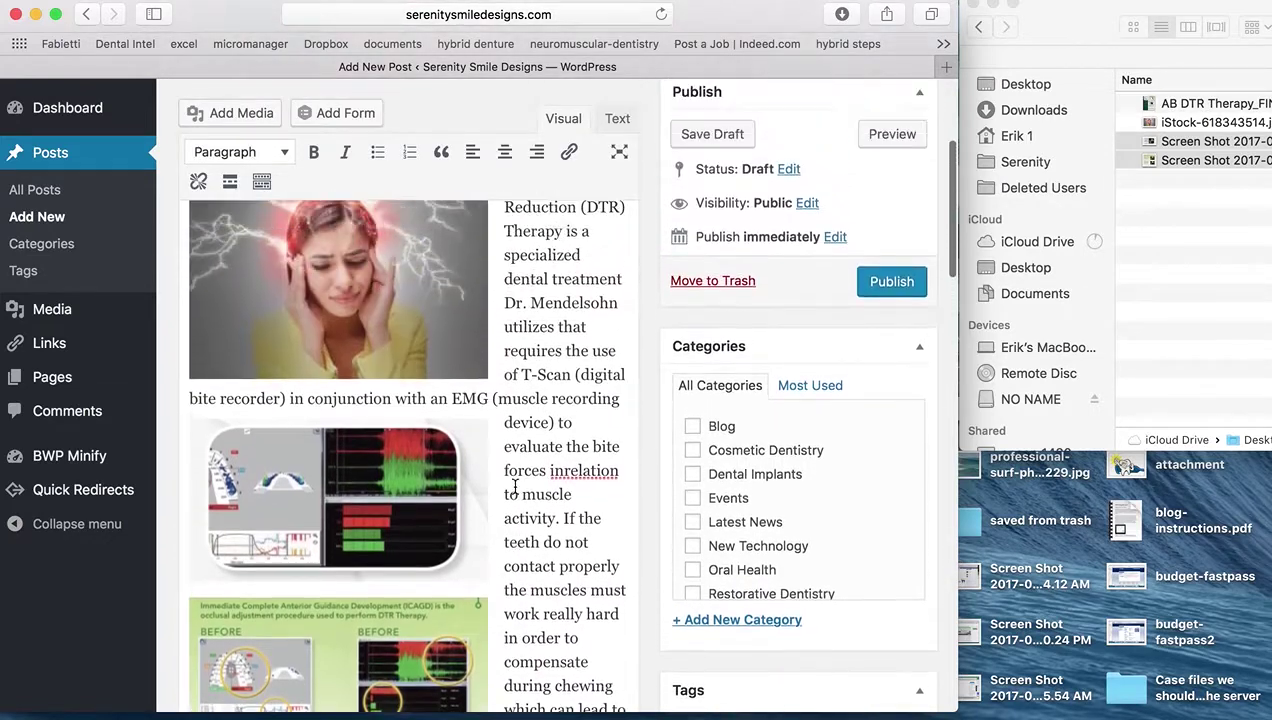
pyautogui.click(466, 463)
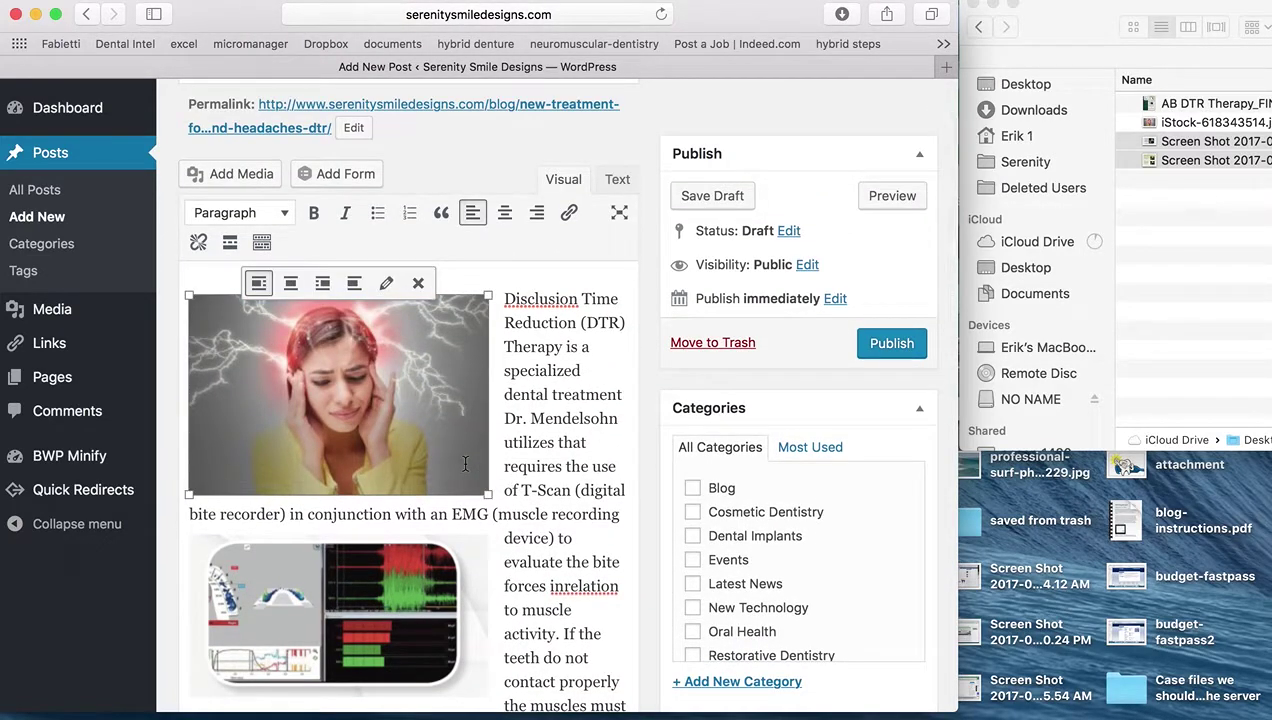
# Tick the Blog checkbox in the Categories box
pyautogui.scroll(-5, 473, 461)
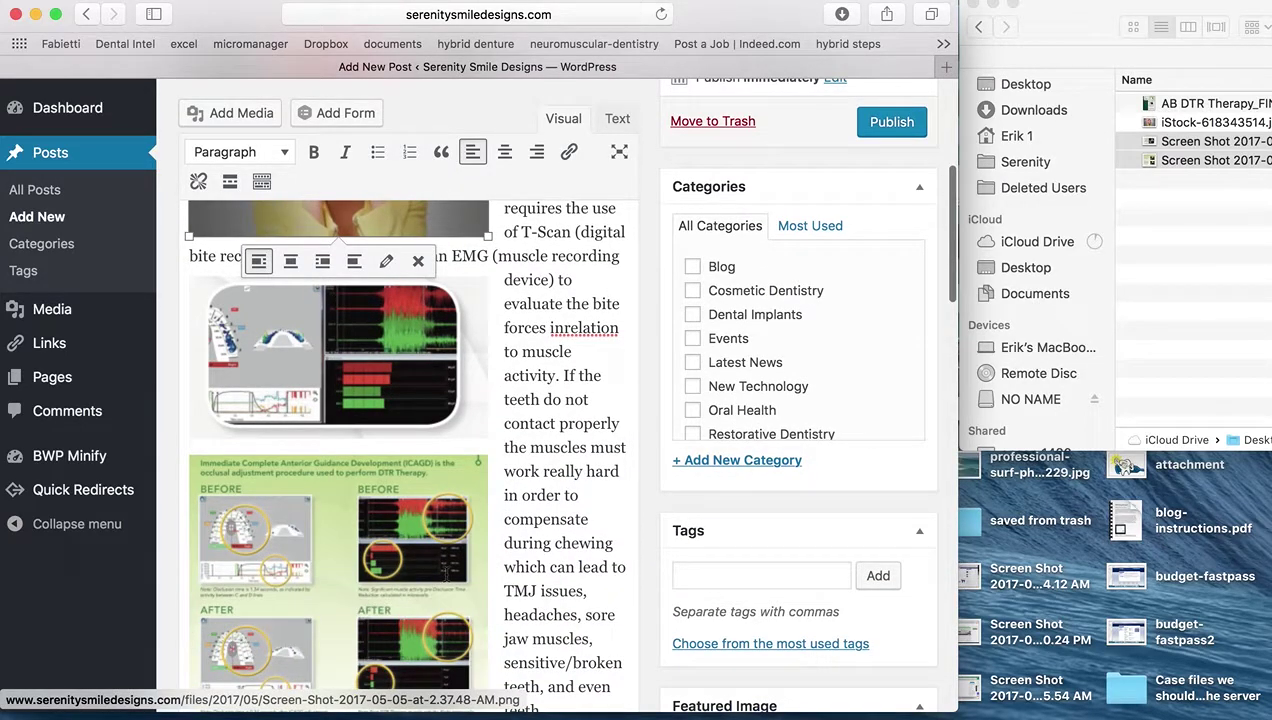
pyautogui.scroll(-10, 446, 573)
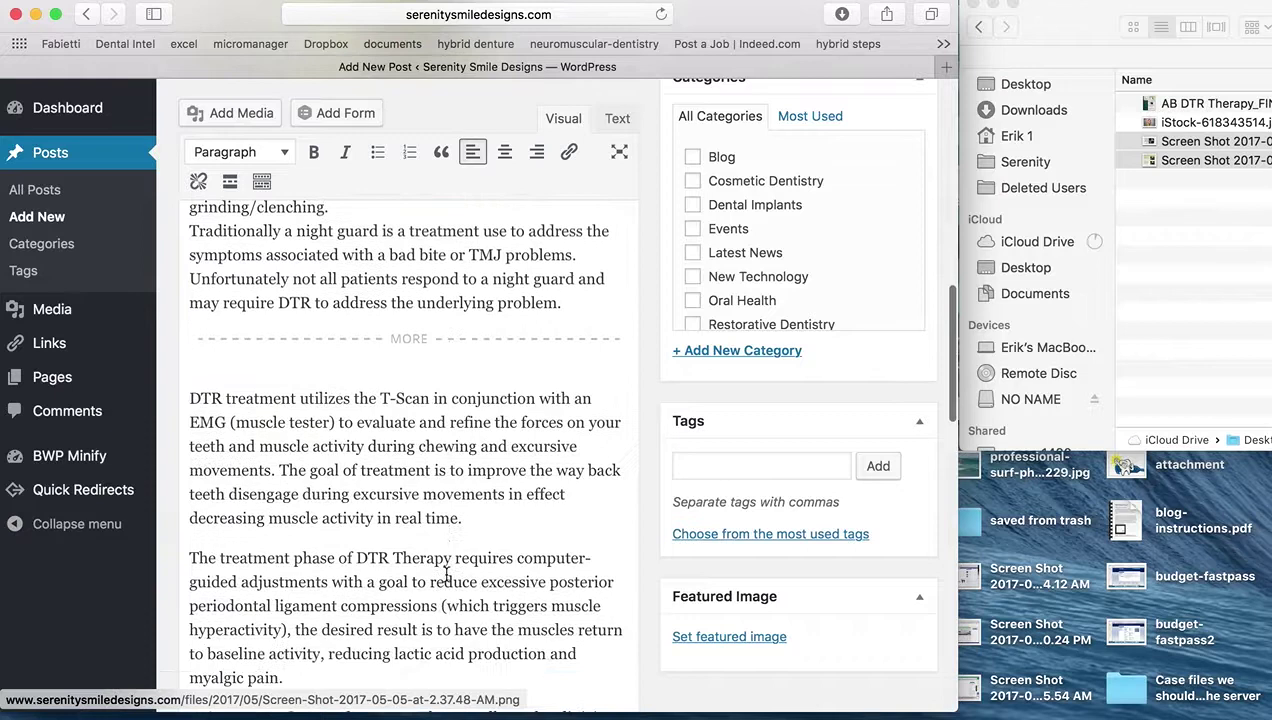
pyautogui.scroll(-5, 446, 573)
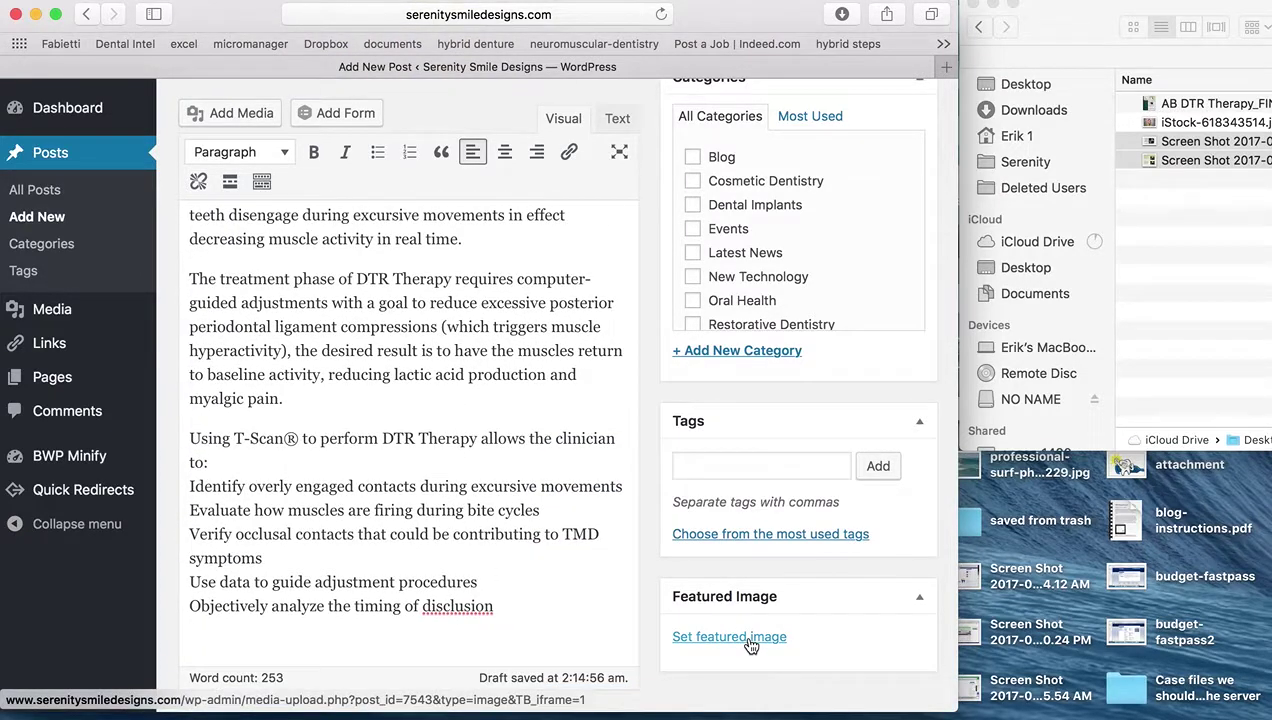
pyautogui.scroll(2, 772, 300)
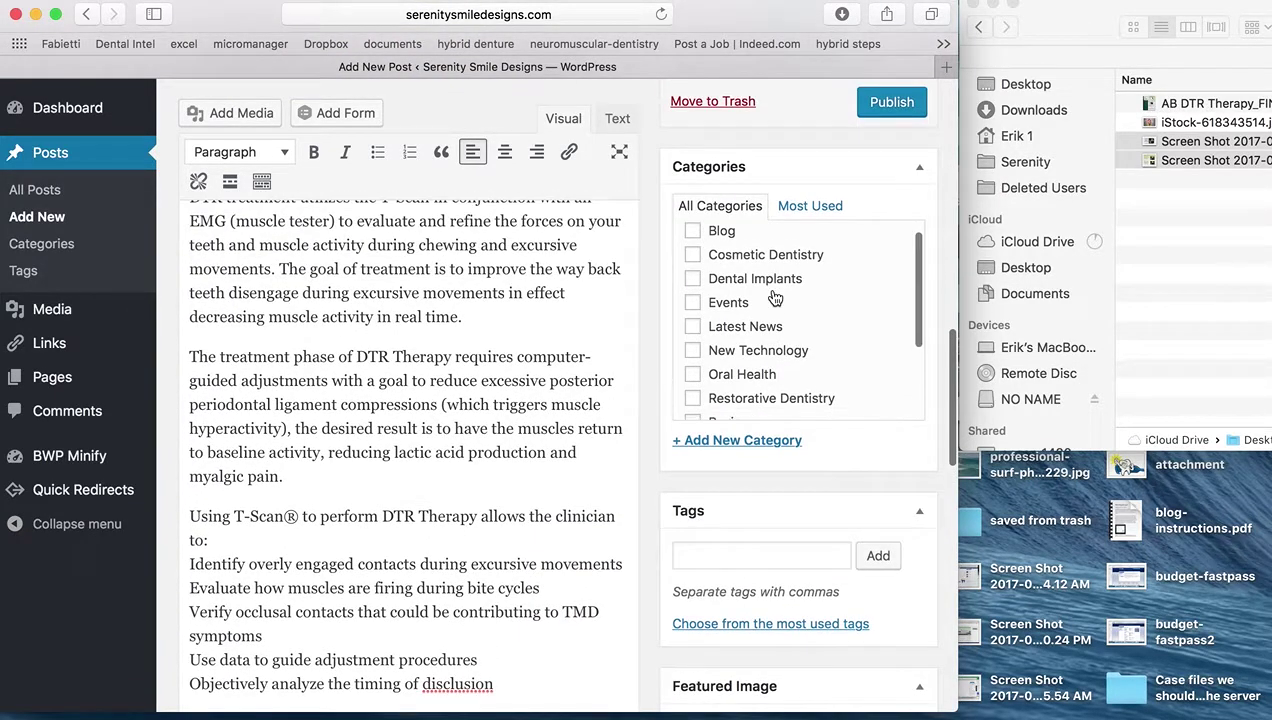
pyautogui.scroll(-3, 775, 298)
pyautogui.scroll(4, 772, 290)
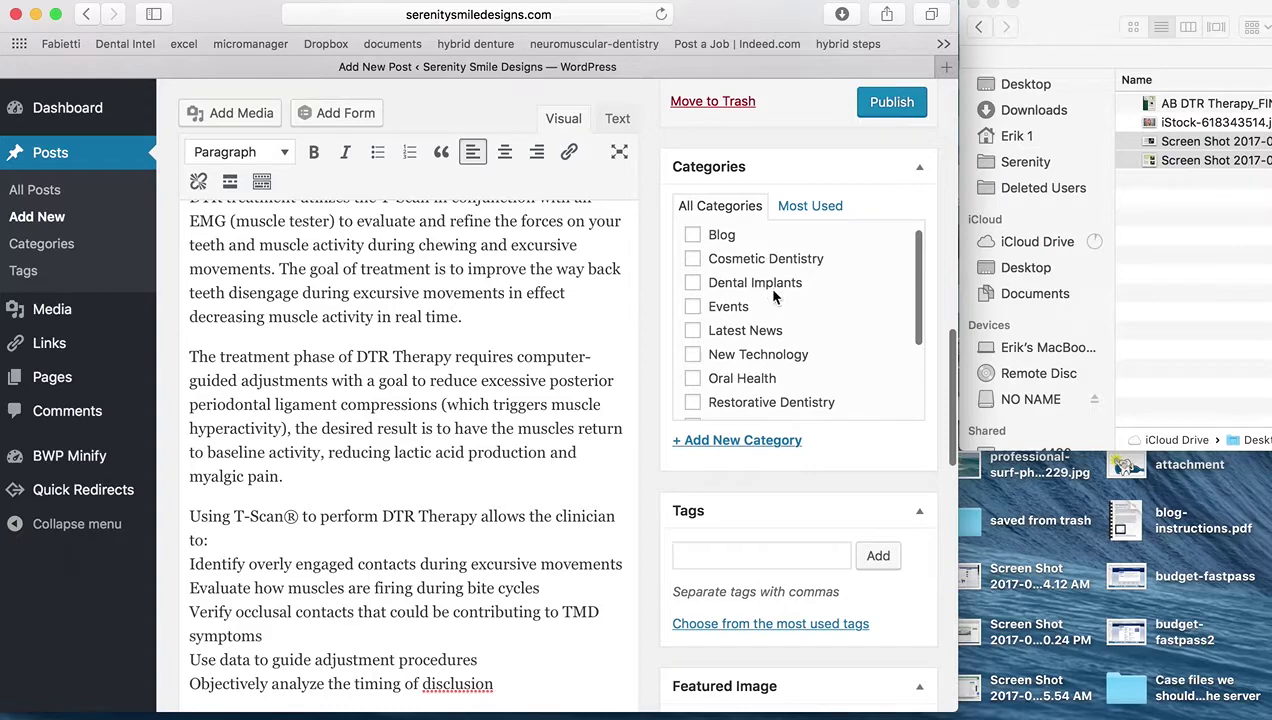
pyautogui.click(693, 236)
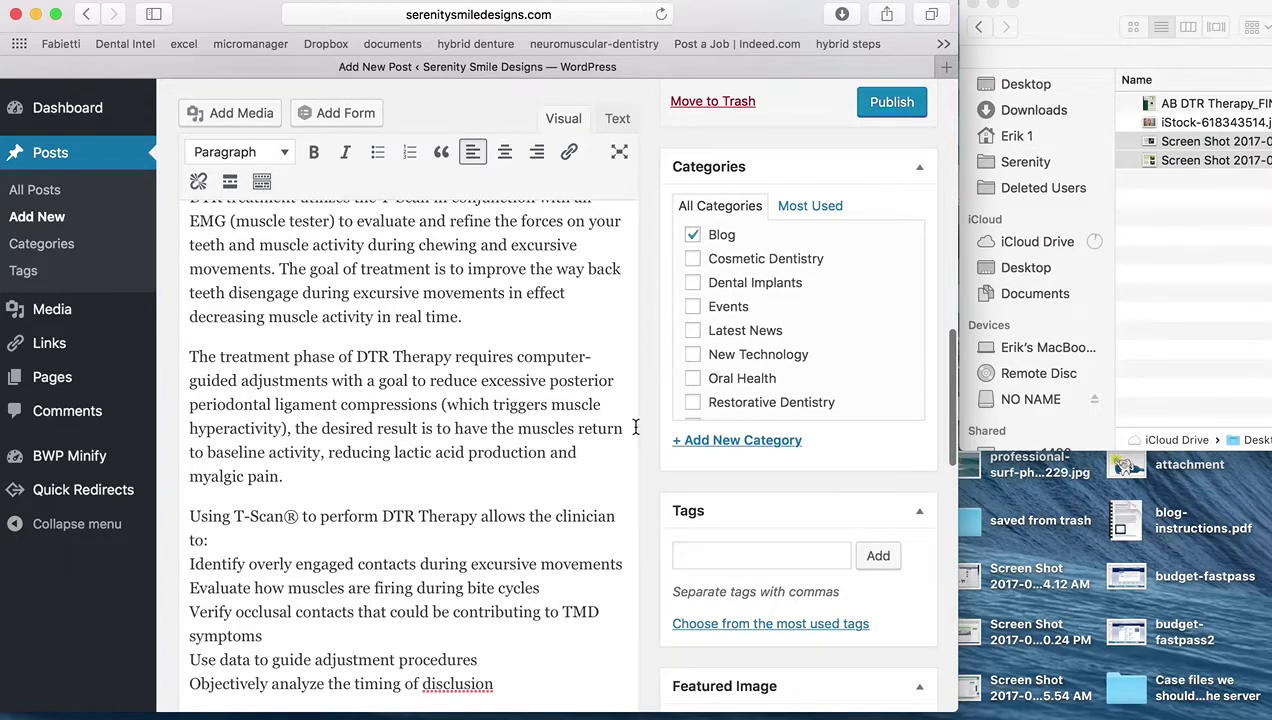
pyautogui.scroll(10, 673, 492)
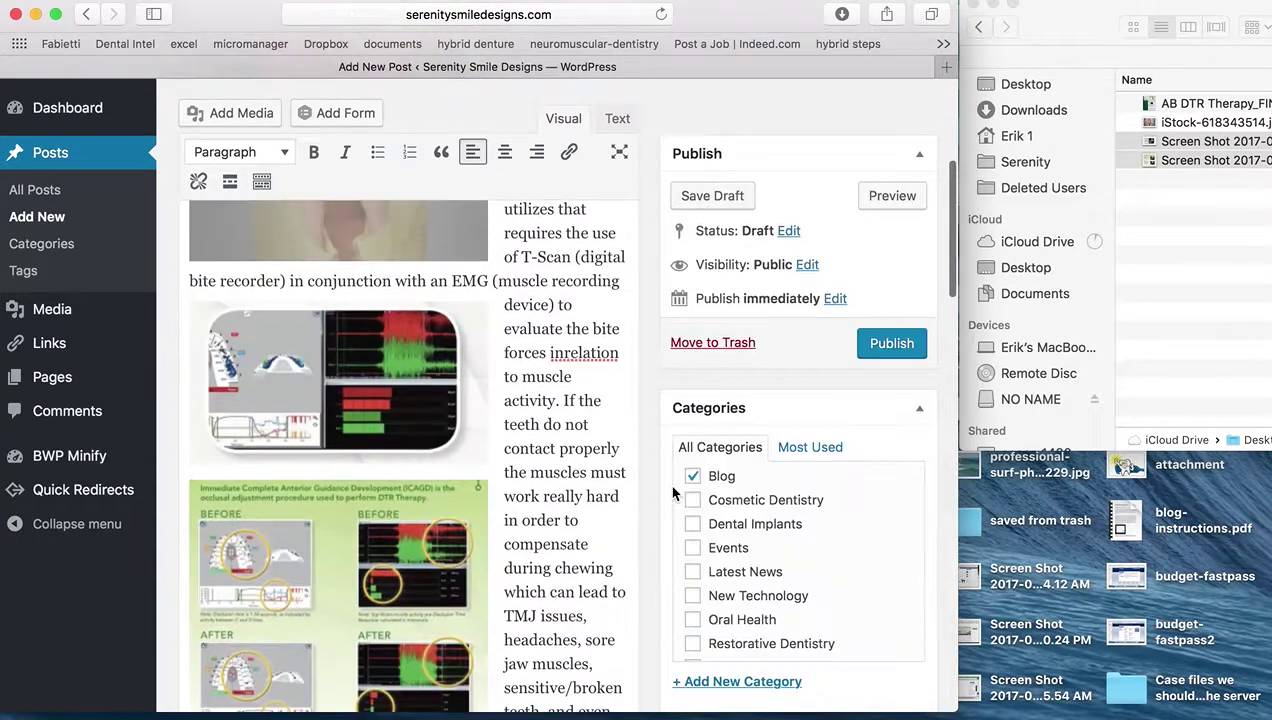
pyautogui.scroll(5, 642, 421)
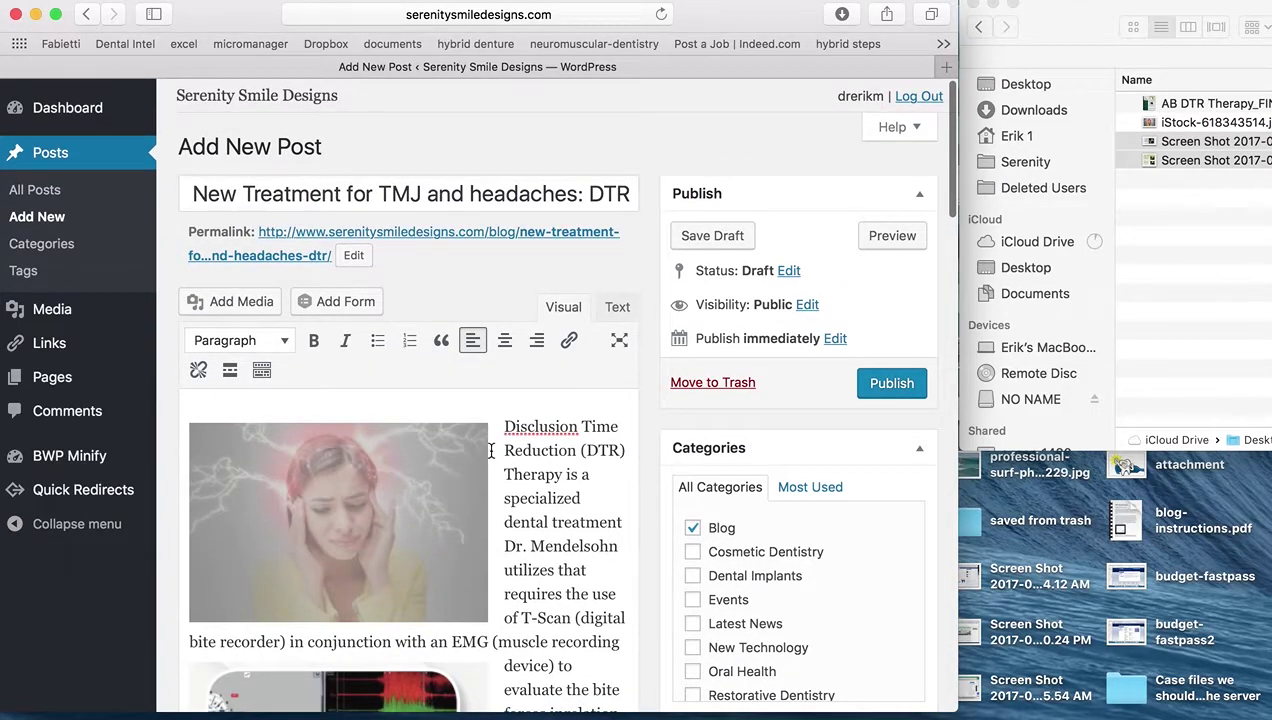
pyautogui.scroll(-1, 484, 467)
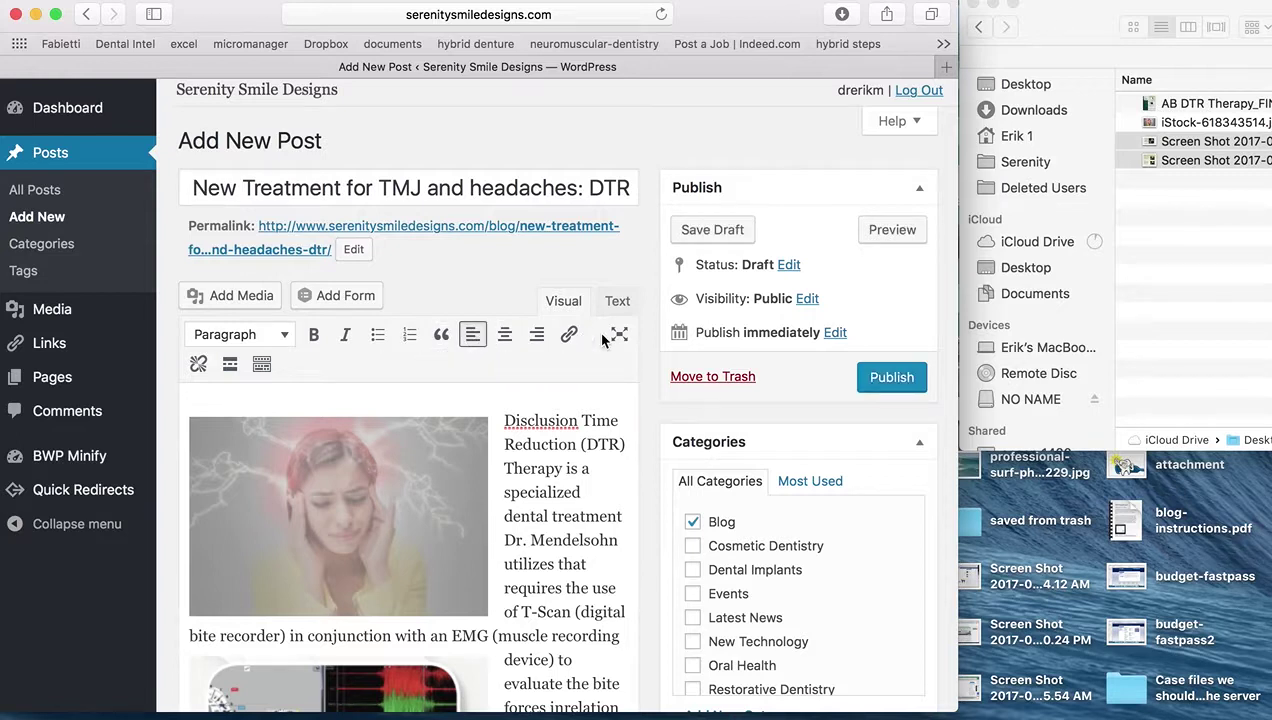
pyautogui.scroll(-1, 625, 345)
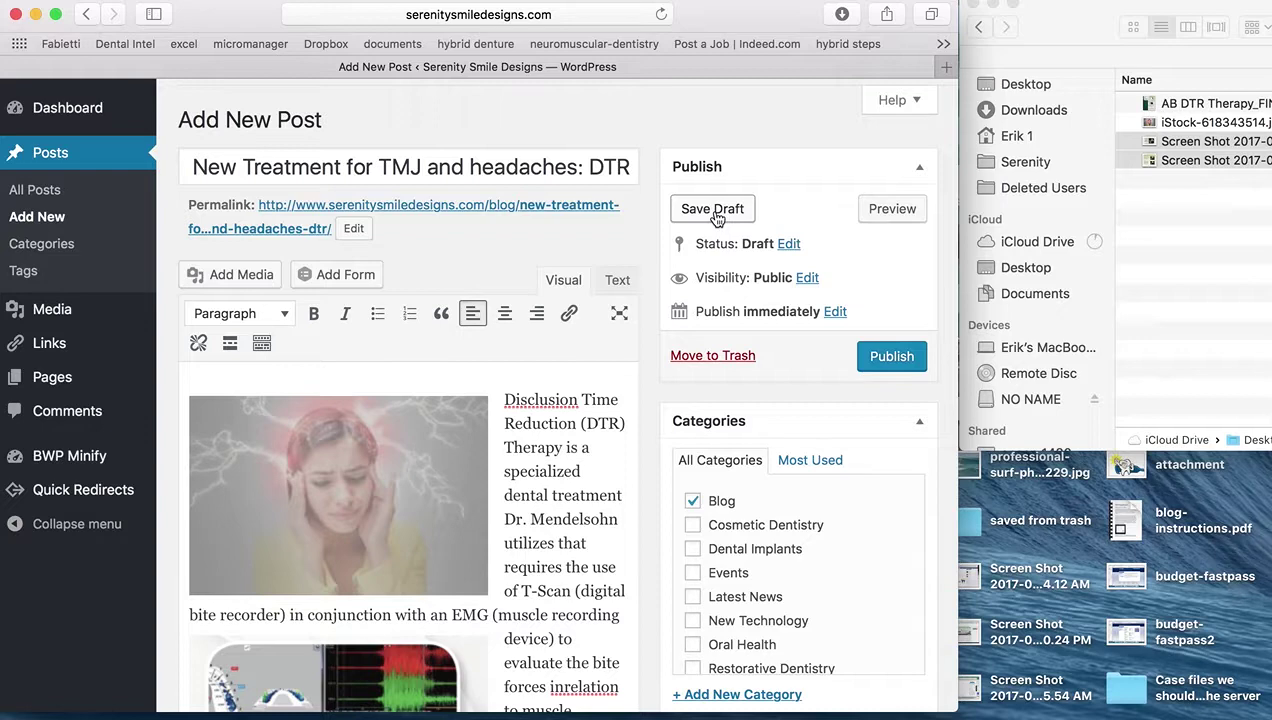
# Save the DTR post as a draft until the 'Post draft updated' notice appears
pyautogui.click(714, 210)
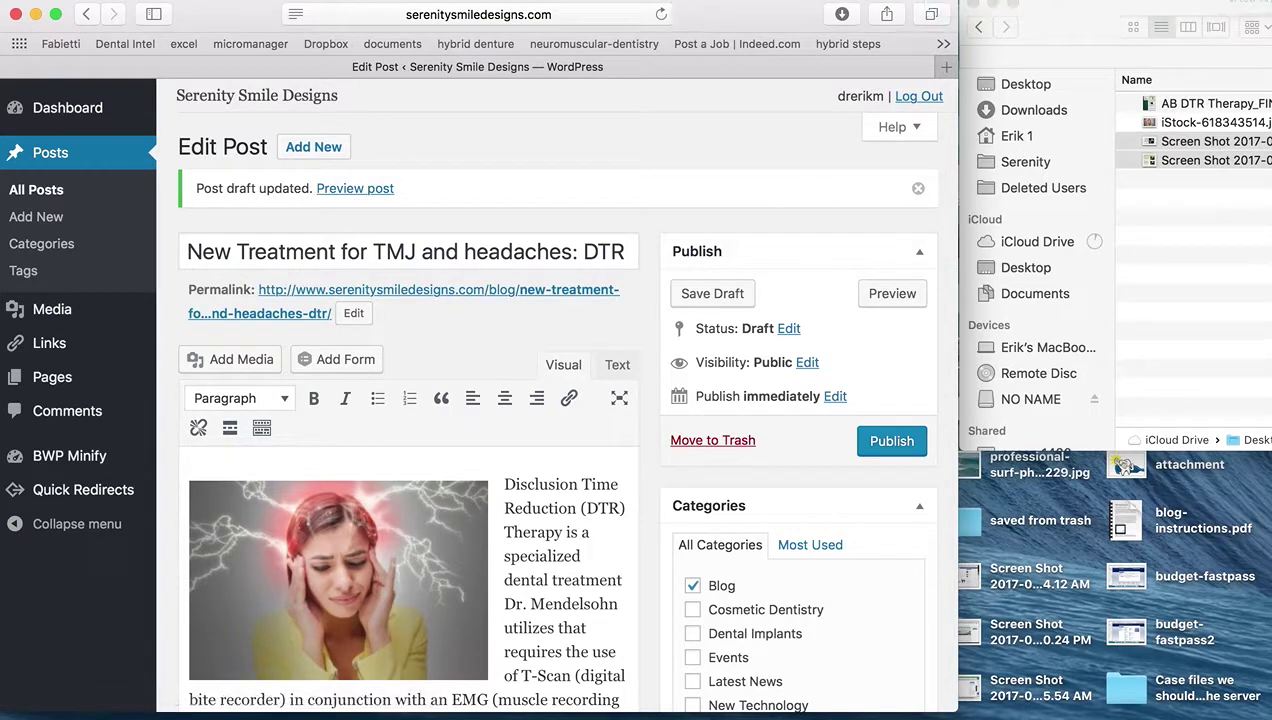
pyautogui.moveTo(800, 706)
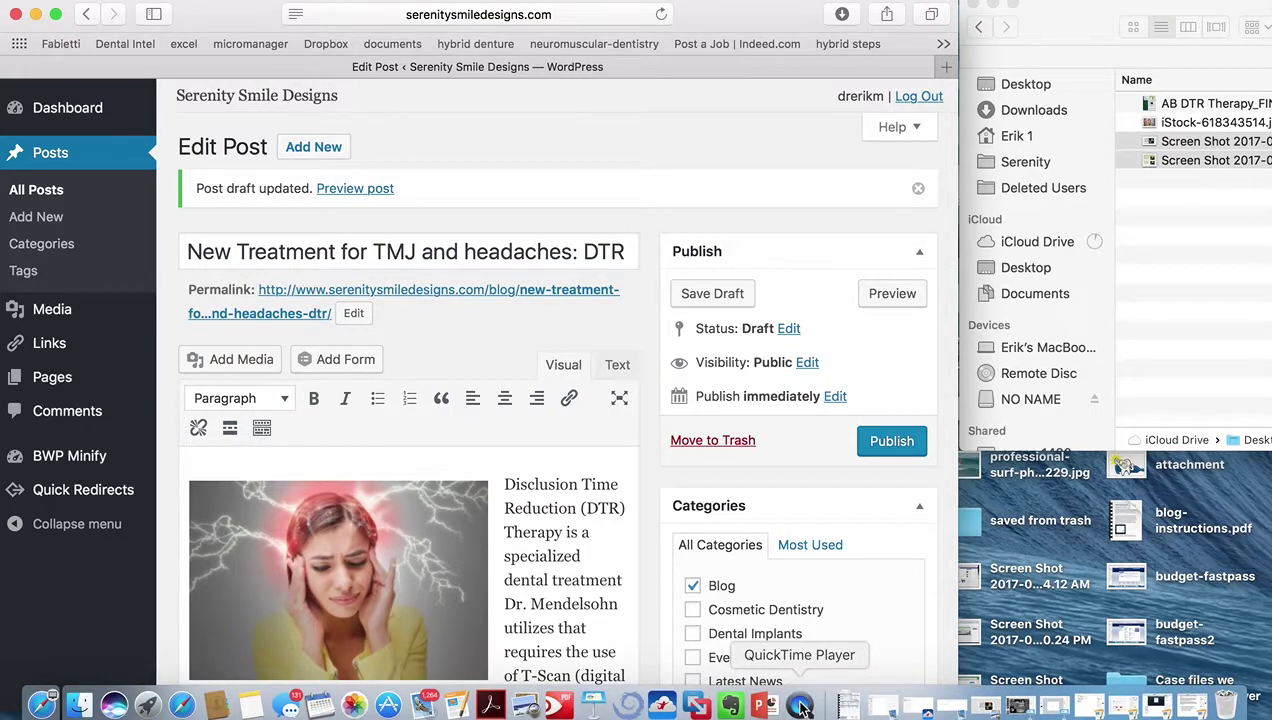